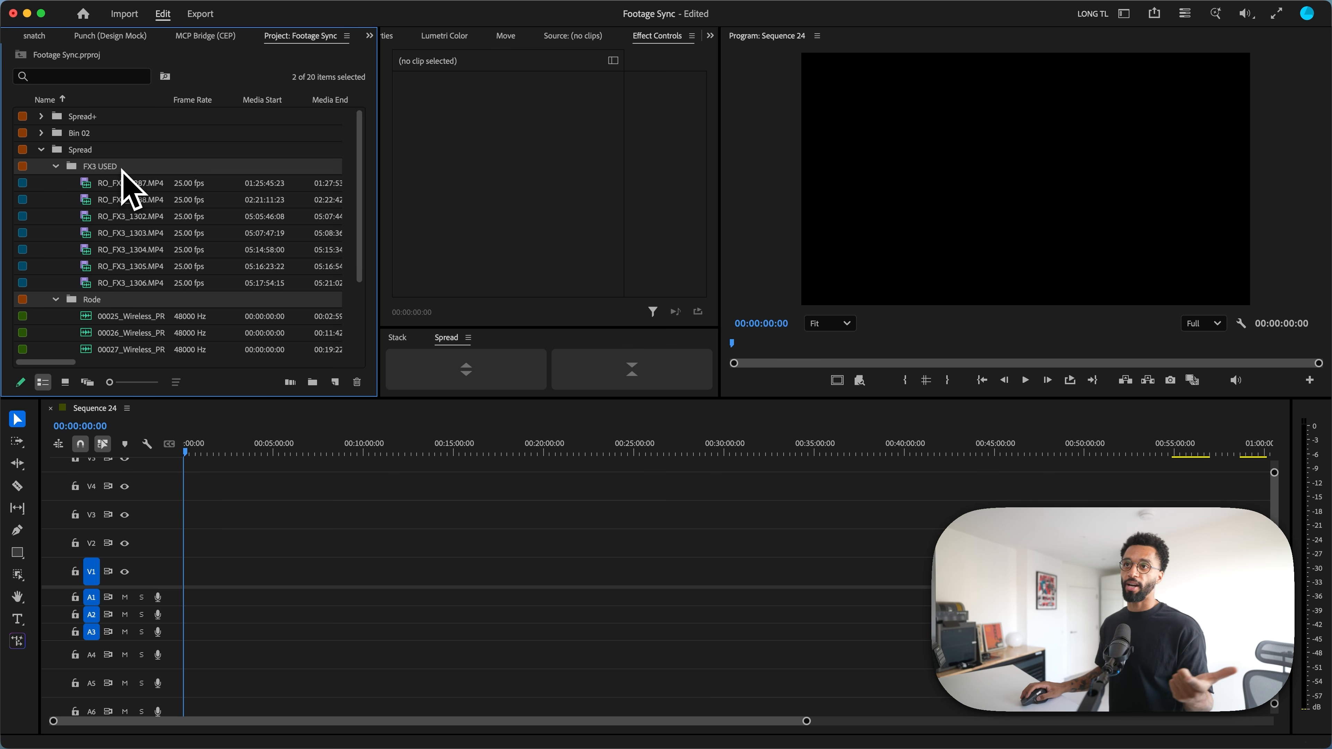
Step: Place the contents of the FX3 USED and Rode bins at the start of Sequence 24 on V1 and A1
{"action": "left_click_drag", "start_coordinate": [126, 189], "coordinate": [210, 616]}
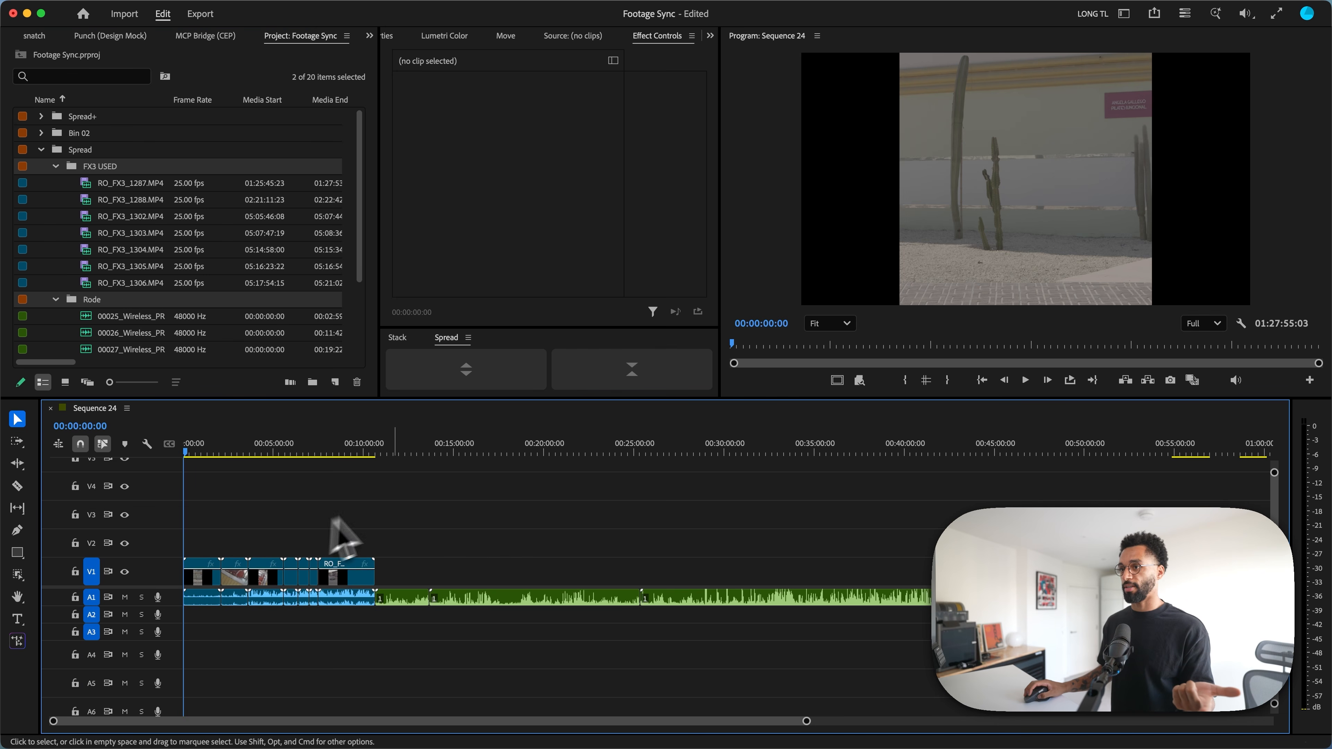
{"action": "key", "text": "super+a"}
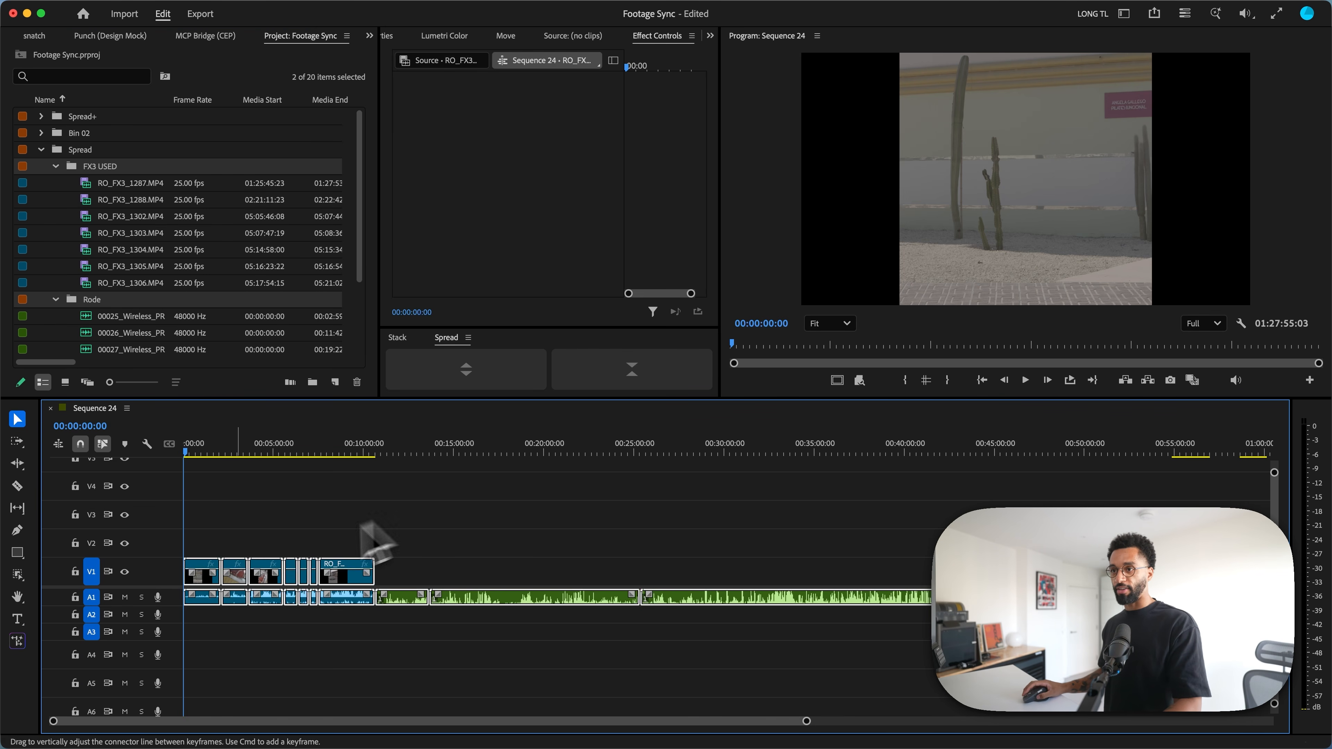
{"action": "right_click", "coordinate": [202, 589]}
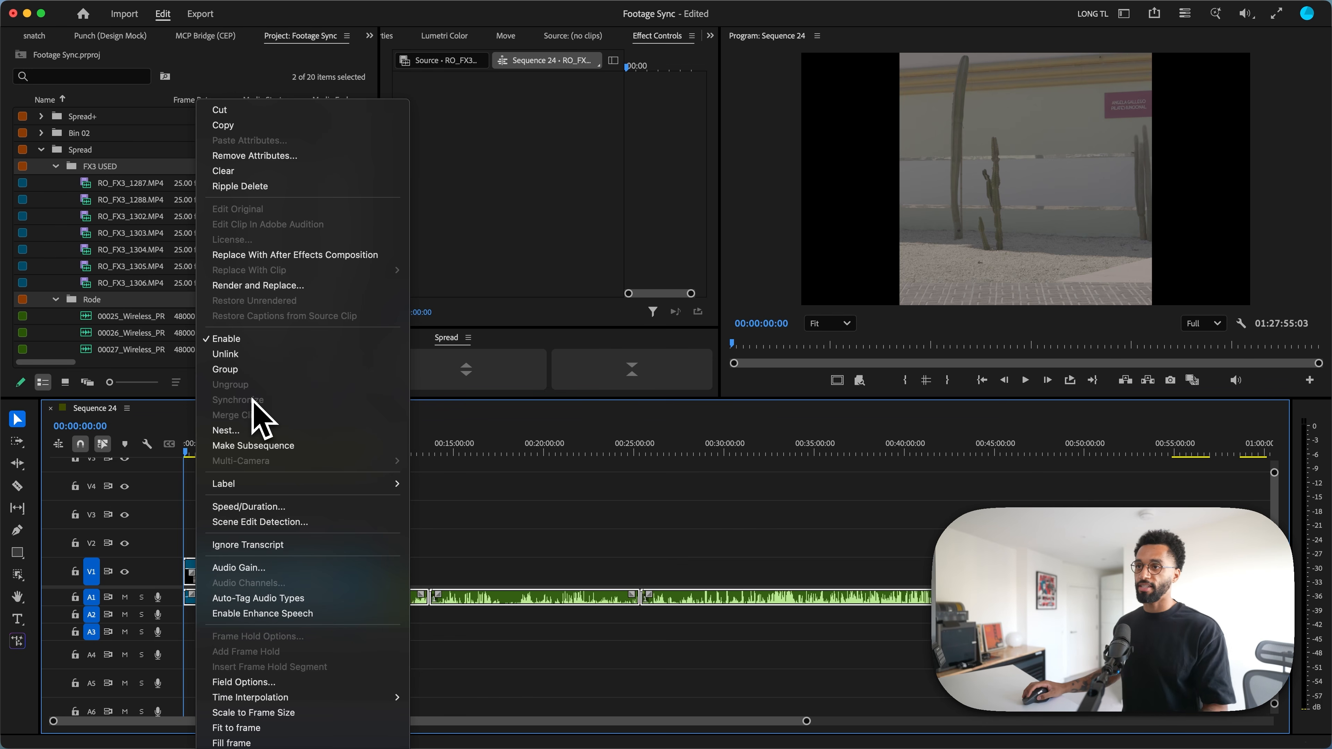
{"action": "left_click", "coordinate": [528, 523]}
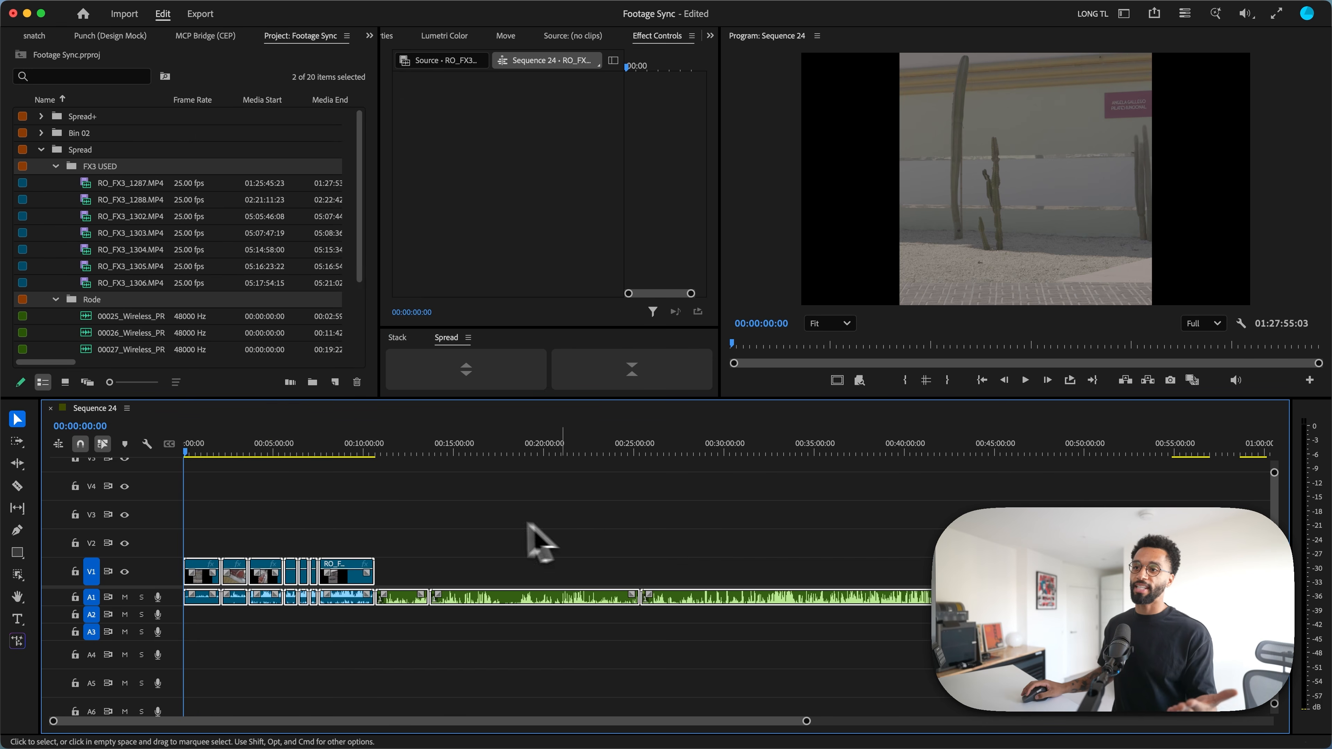
{"action": "left_click", "coordinate": [476, 518]}
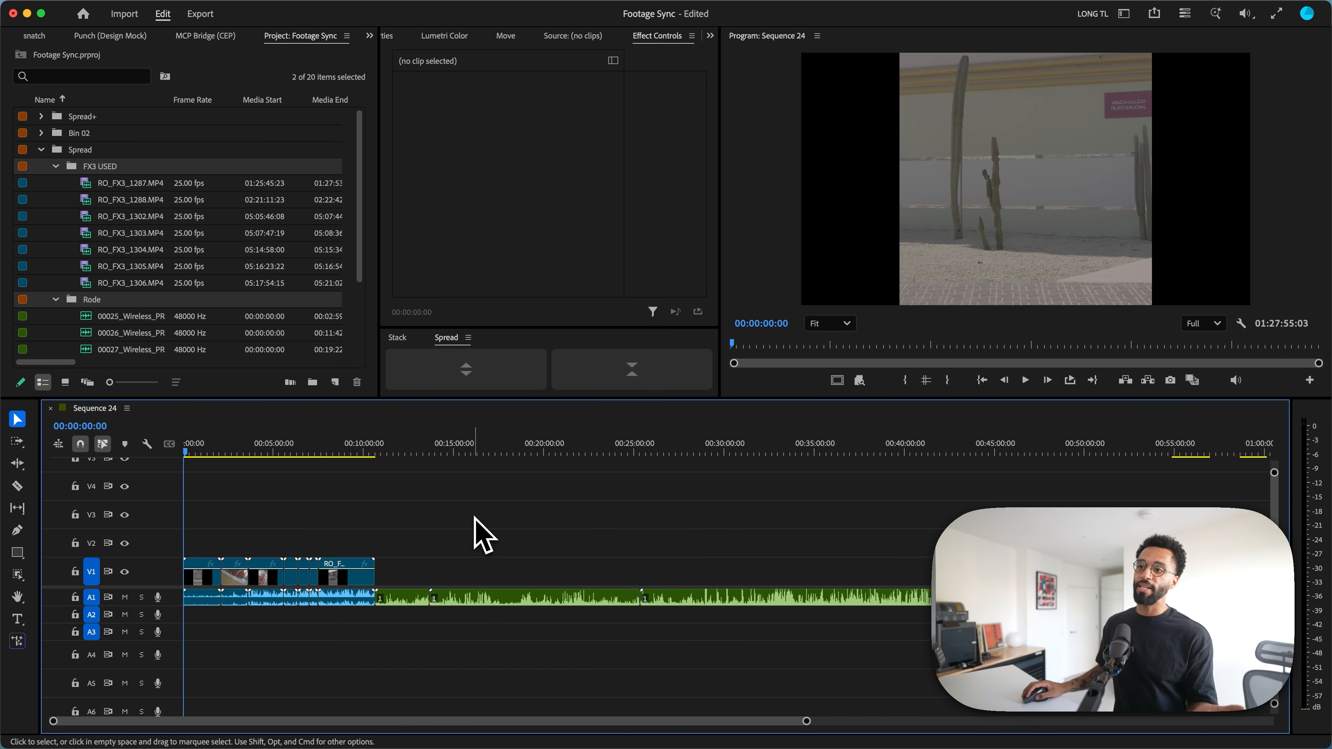
Step: Try staggering the second and third FX3 clips by hand onto V2 and V3, and undo those moves
{"action": "left_click", "coordinate": [201, 578]}
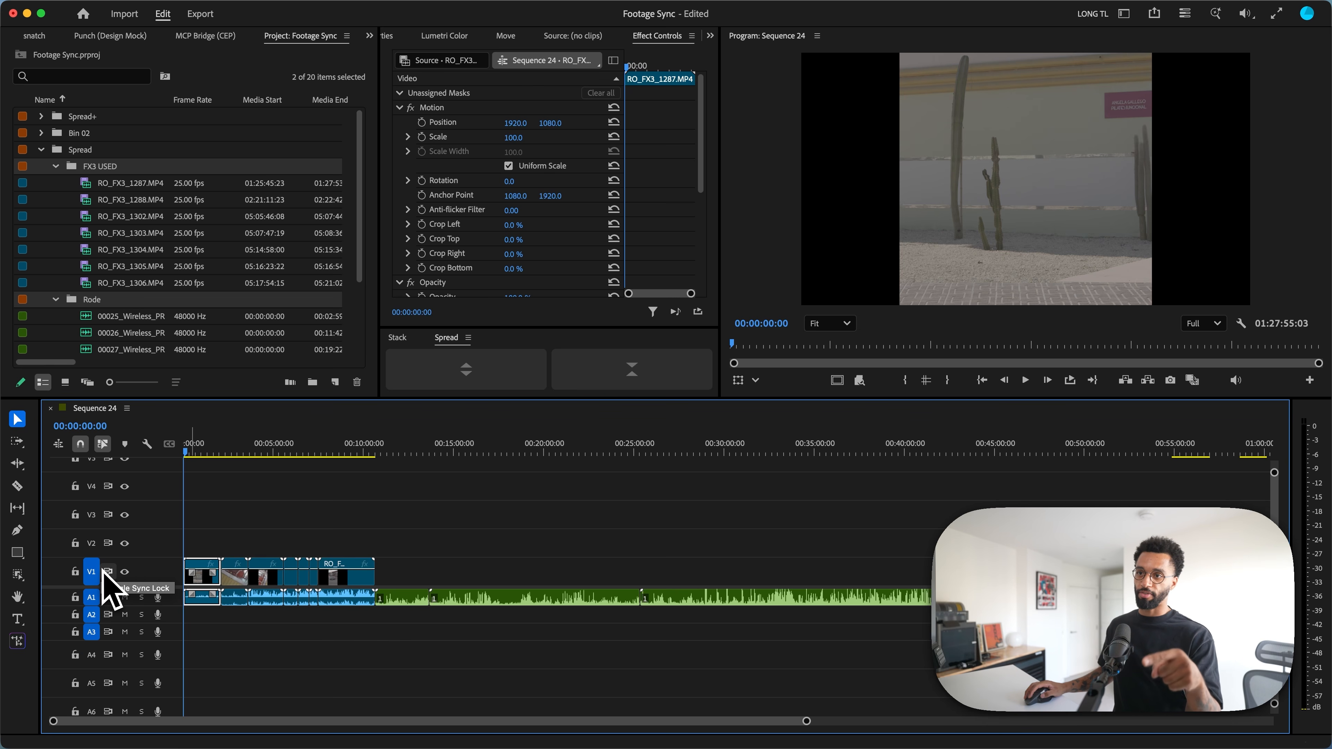
{"action": "left_click_drag", "start_coordinate": [234, 587], "coordinate": [264, 526]}
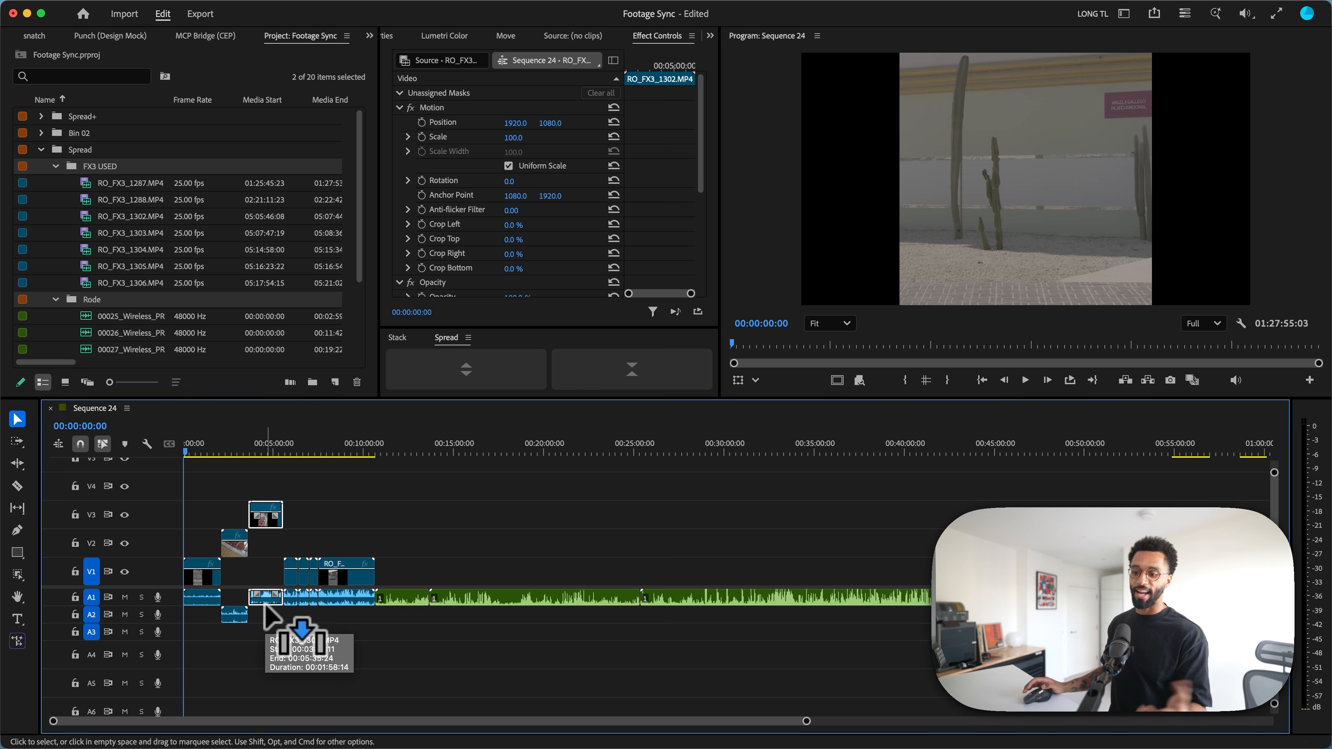
{"action": "key", "text": "super+z"}
{"action": "key", "text": "super+z"}
{"action": "key", "text": "super+z"}
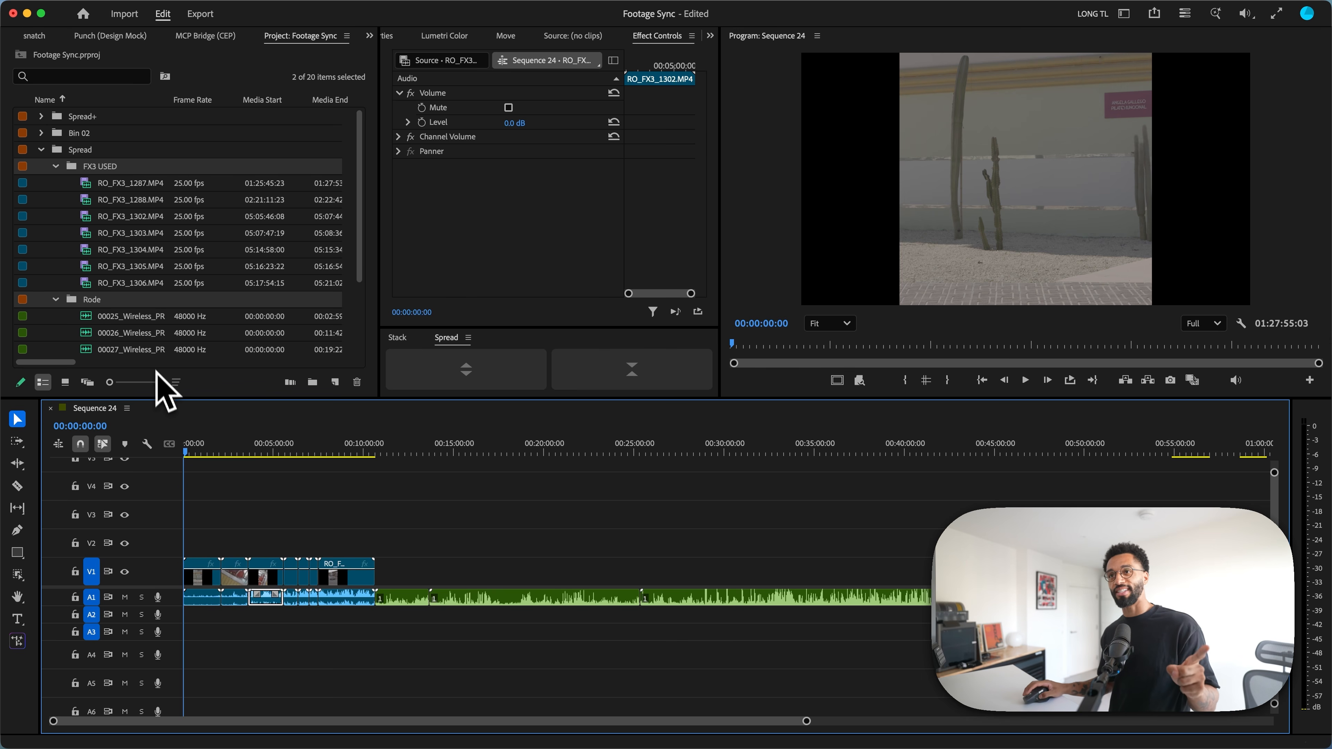
{"action": "right_click", "coordinate": [109, 182]}
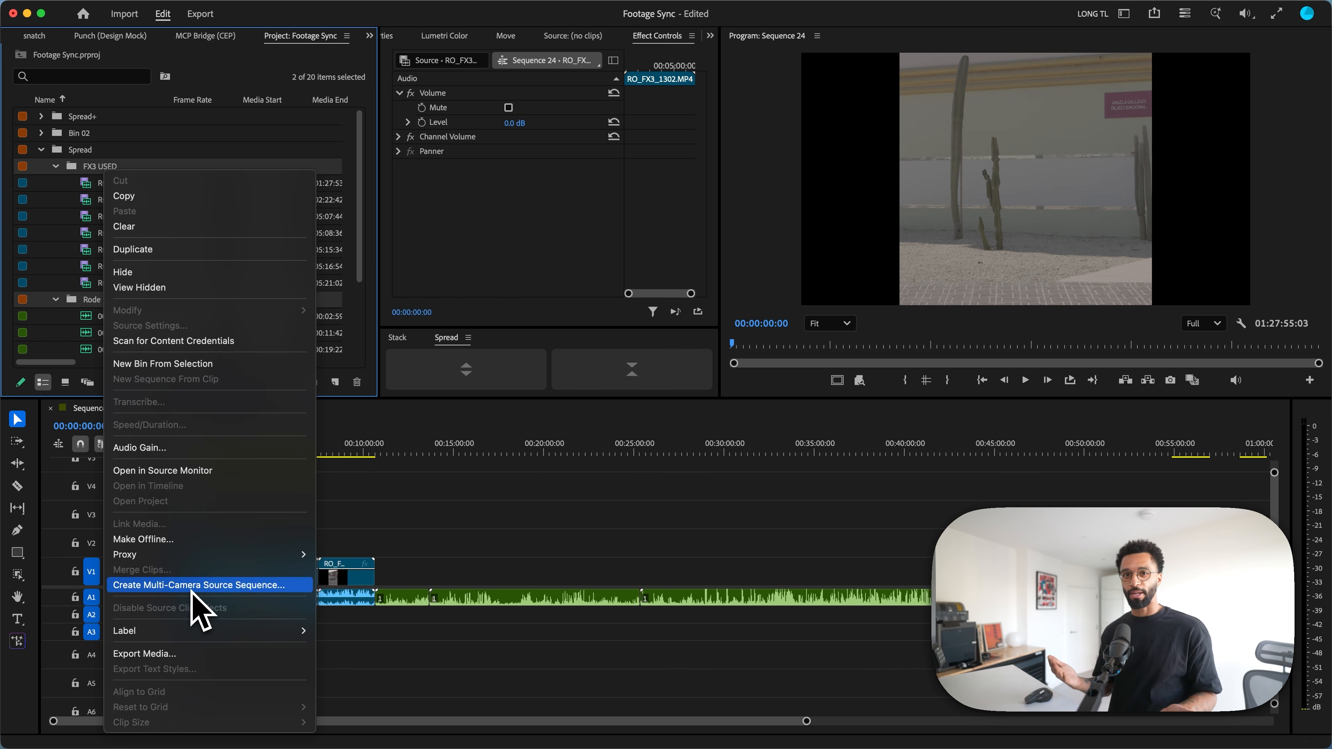
{"action": "left_click", "coordinate": [396, 547]}
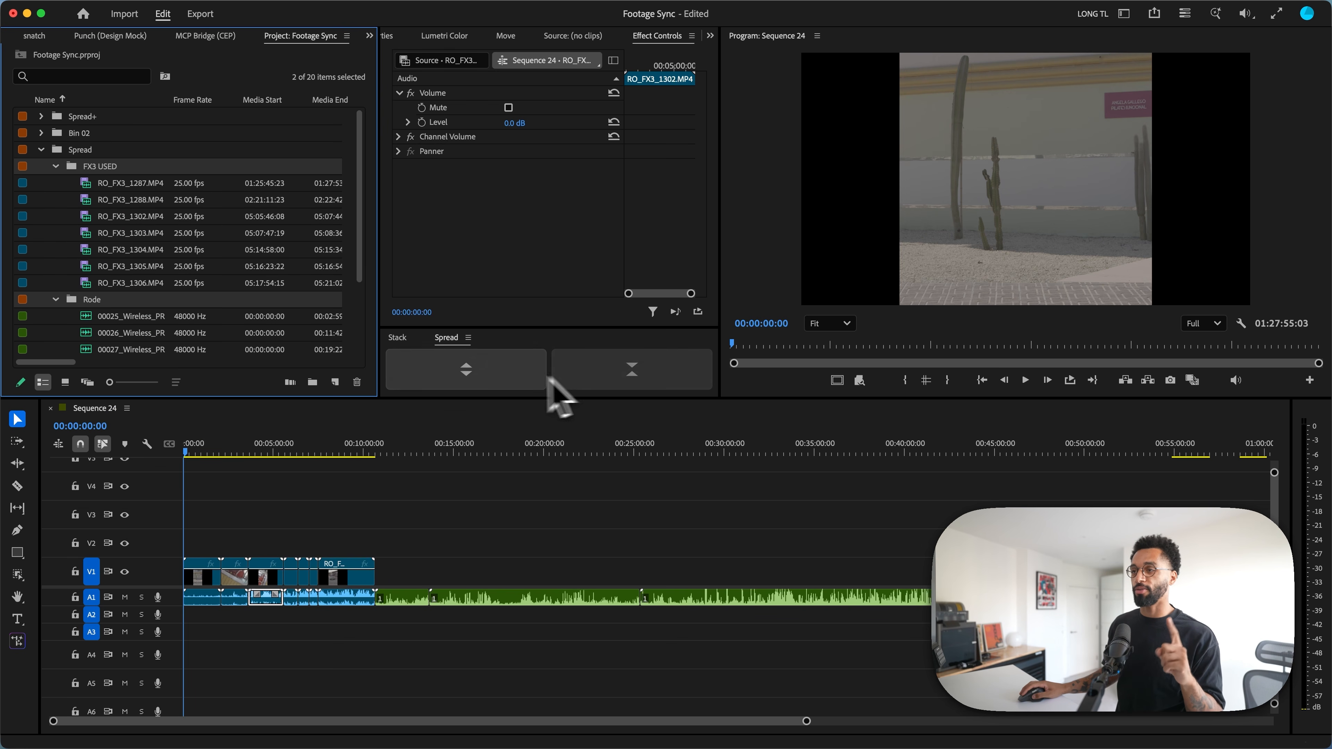
Step: Spread all the clips in Sequence 24 onto separate staggered video and audio tracks with the Spread tool
{"action": "left_click", "coordinate": [491, 517]}
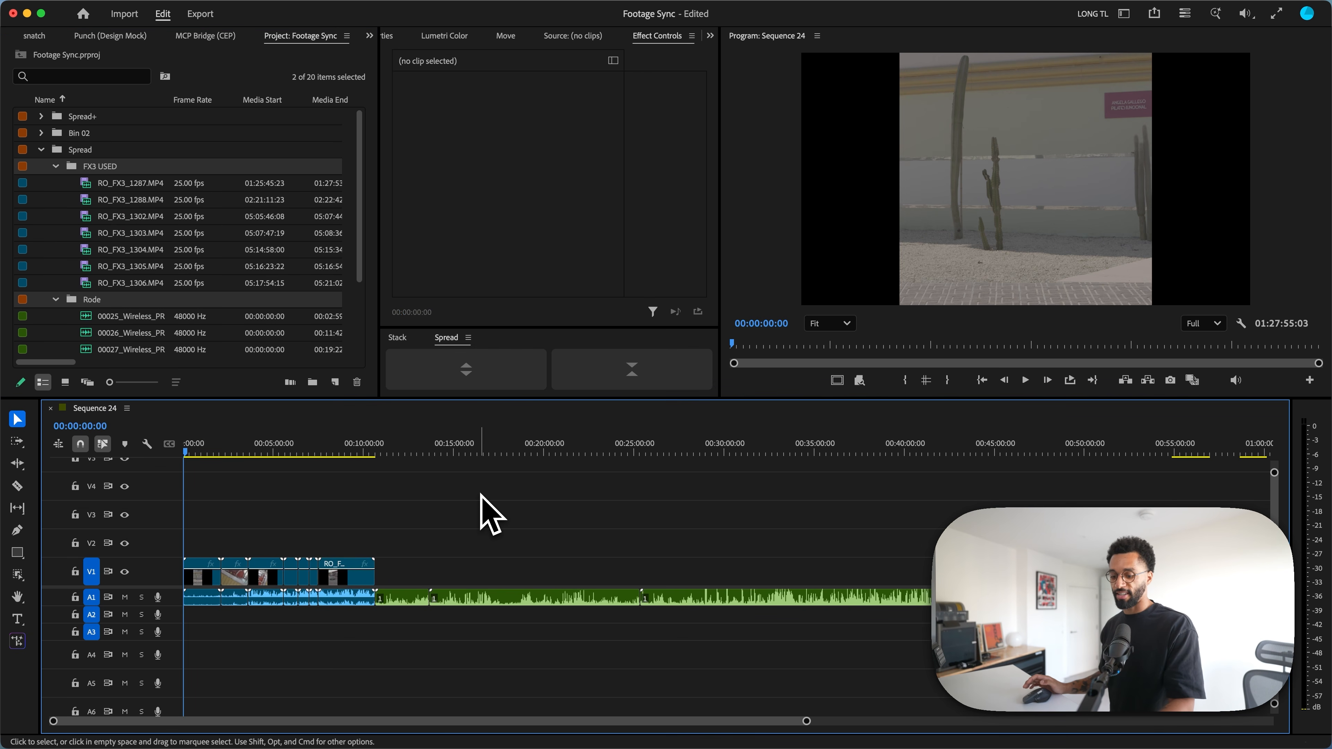
{"action": "key", "text": "super+a"}
{"action": "left_click", "coordinate": [467, 371]}
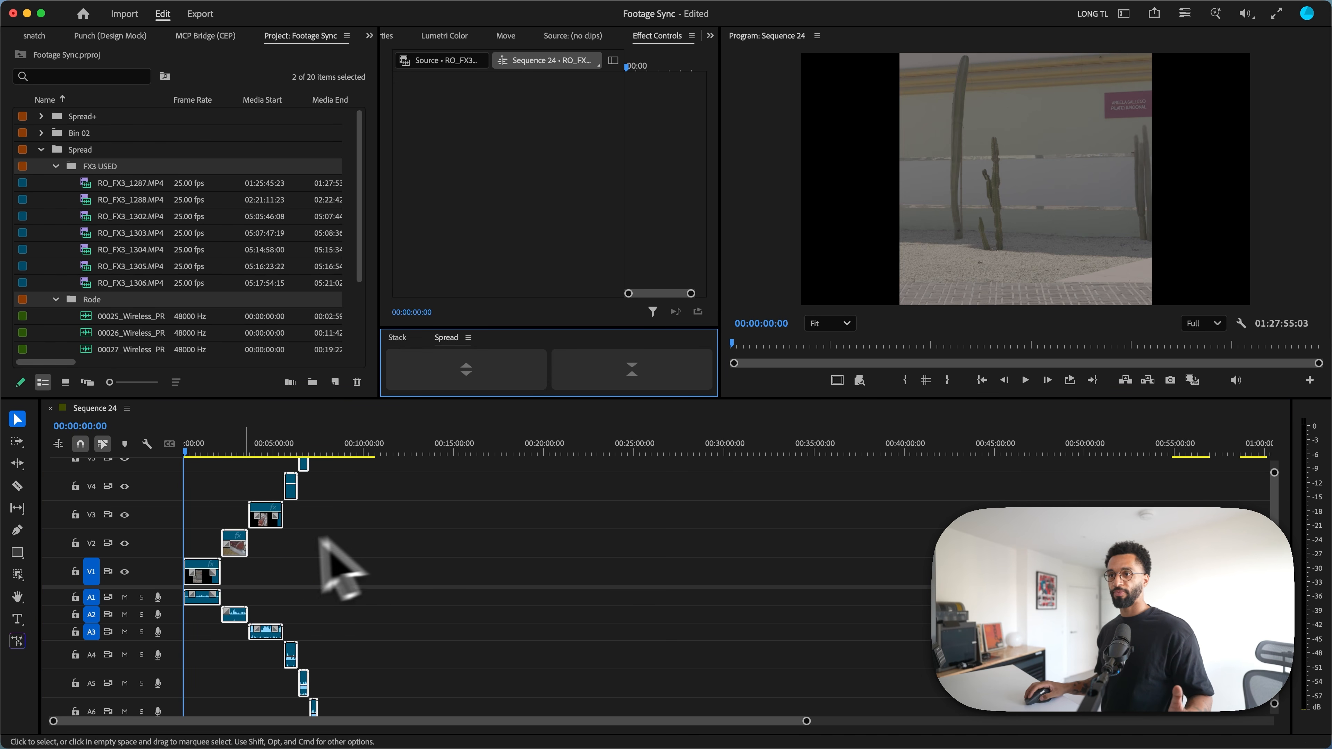
Step: Synchronize the spread clips by audio track channel 1 and collapse them back onto shared tracks with Spread
{"action": "right_click", "coordinate": [198, 575]}
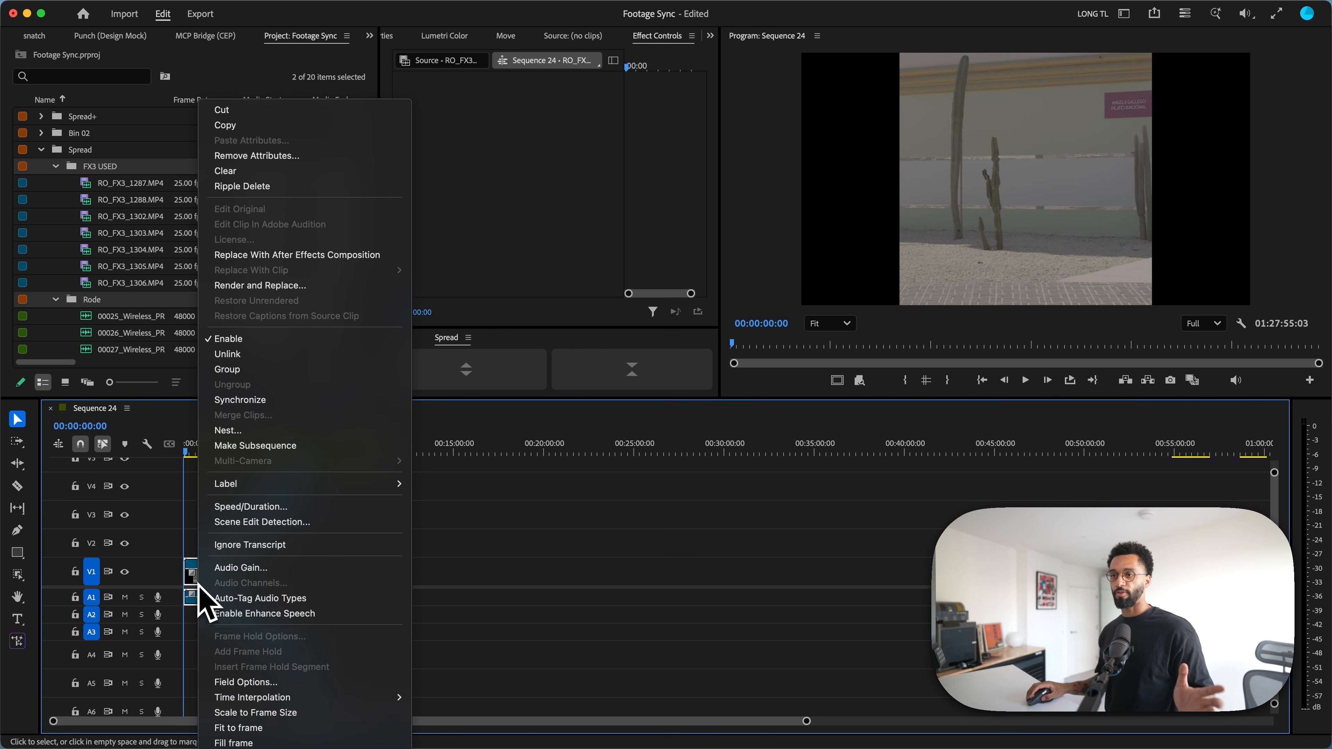
{"action": "left_click", "coordinate": [266, 404]}
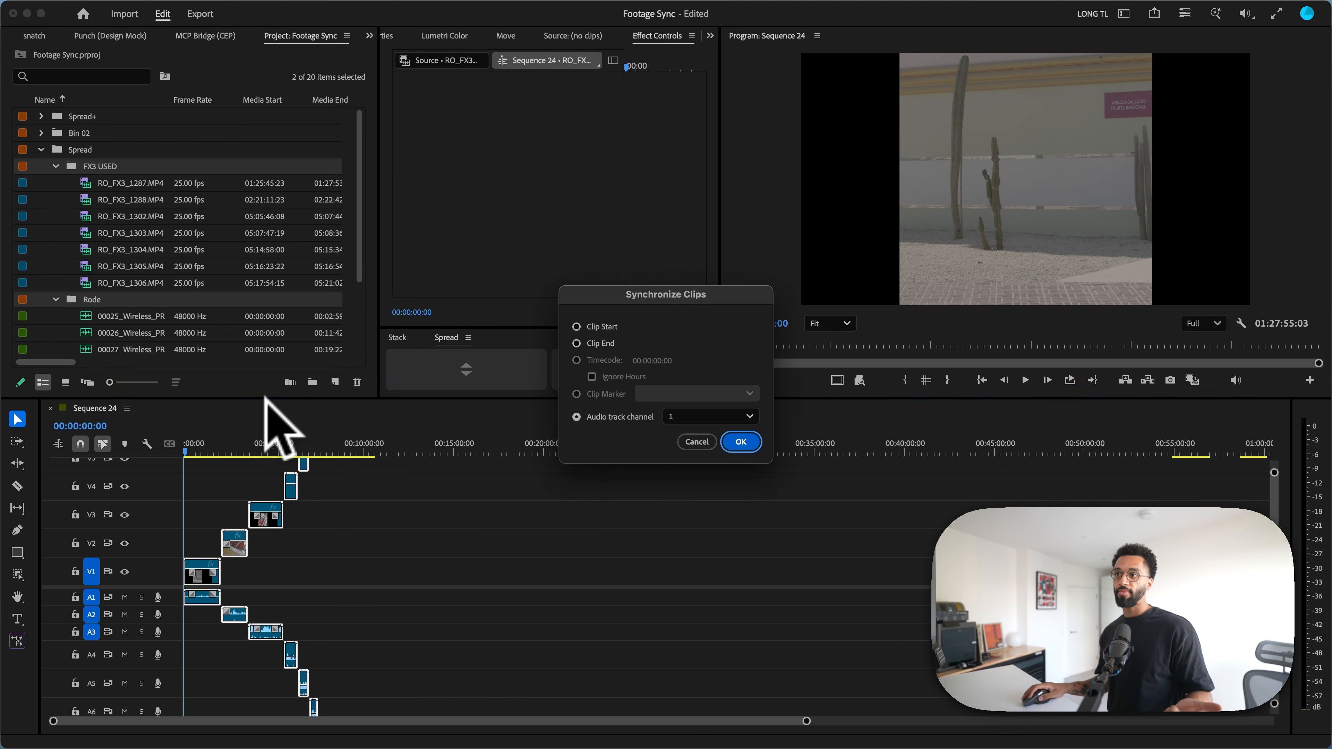
{"action": "left_click", "coordinate": [751, 447]}
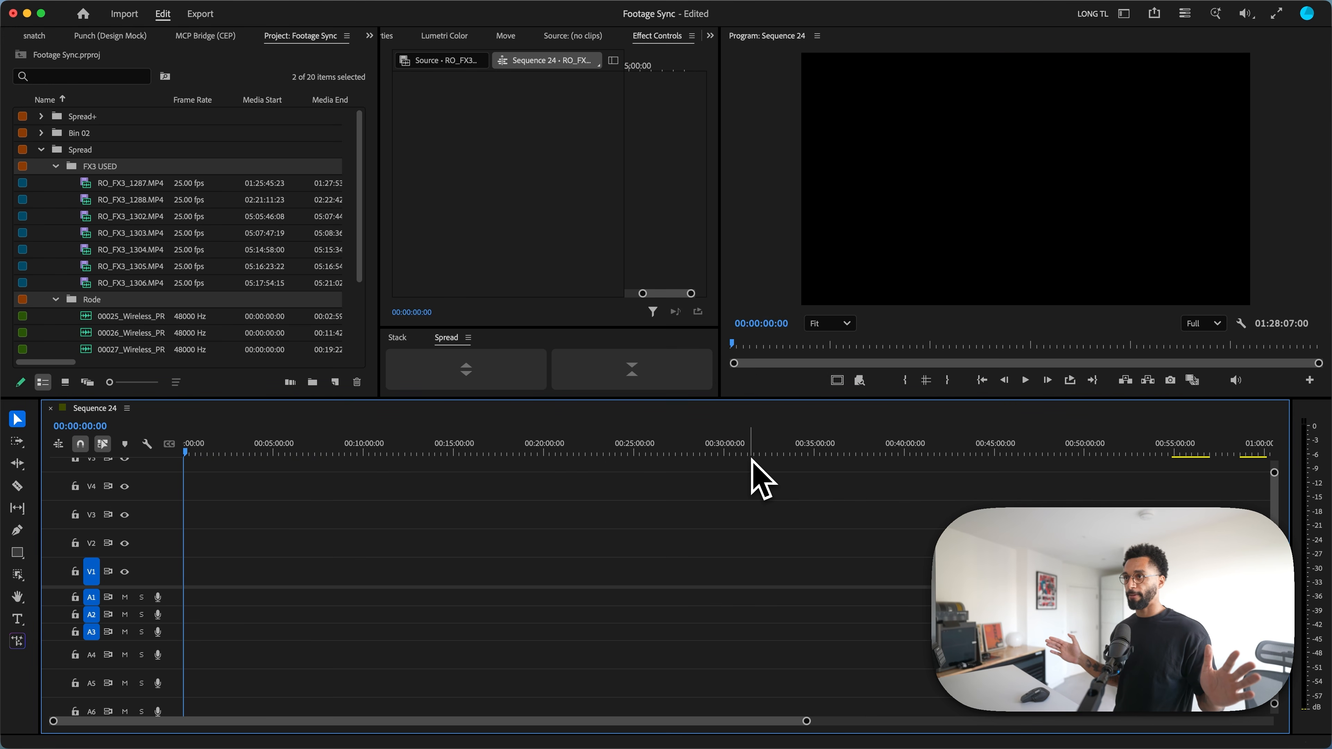
{"action": "left_click", "coordinate": [669, 382]}
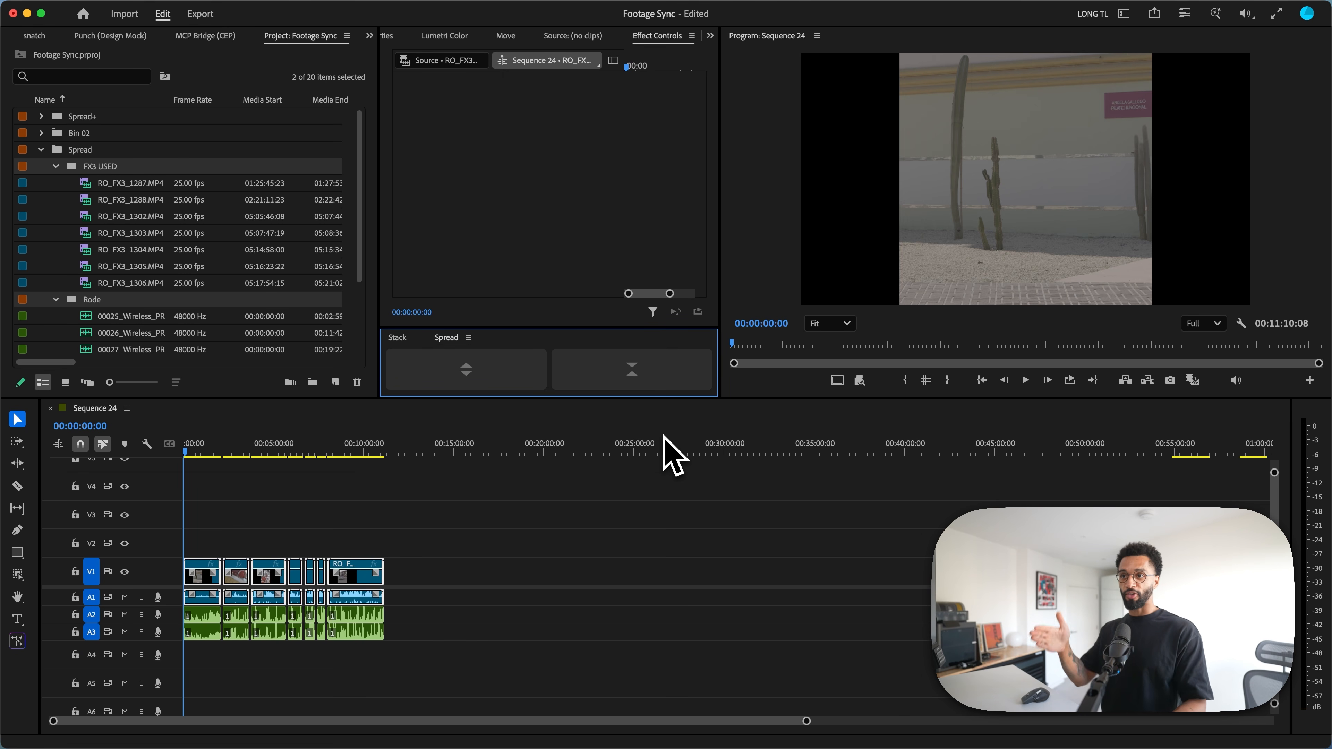
Step: Examine the first synced clip, RO_FX3_1287.MP4, and the Rode audio beneath it at several points in the timeline
{"action": "left_click", "coordinate": [206, 450]}
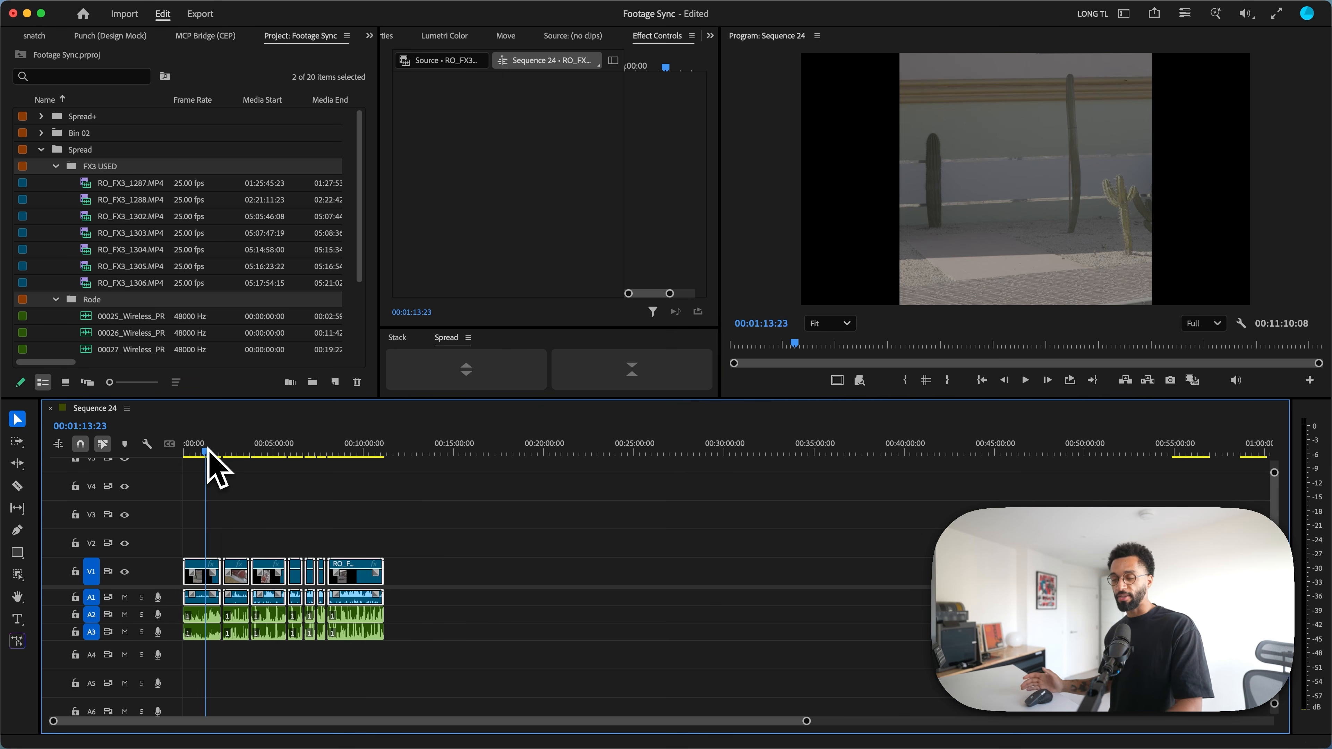
{"action": "key", "text": "="}
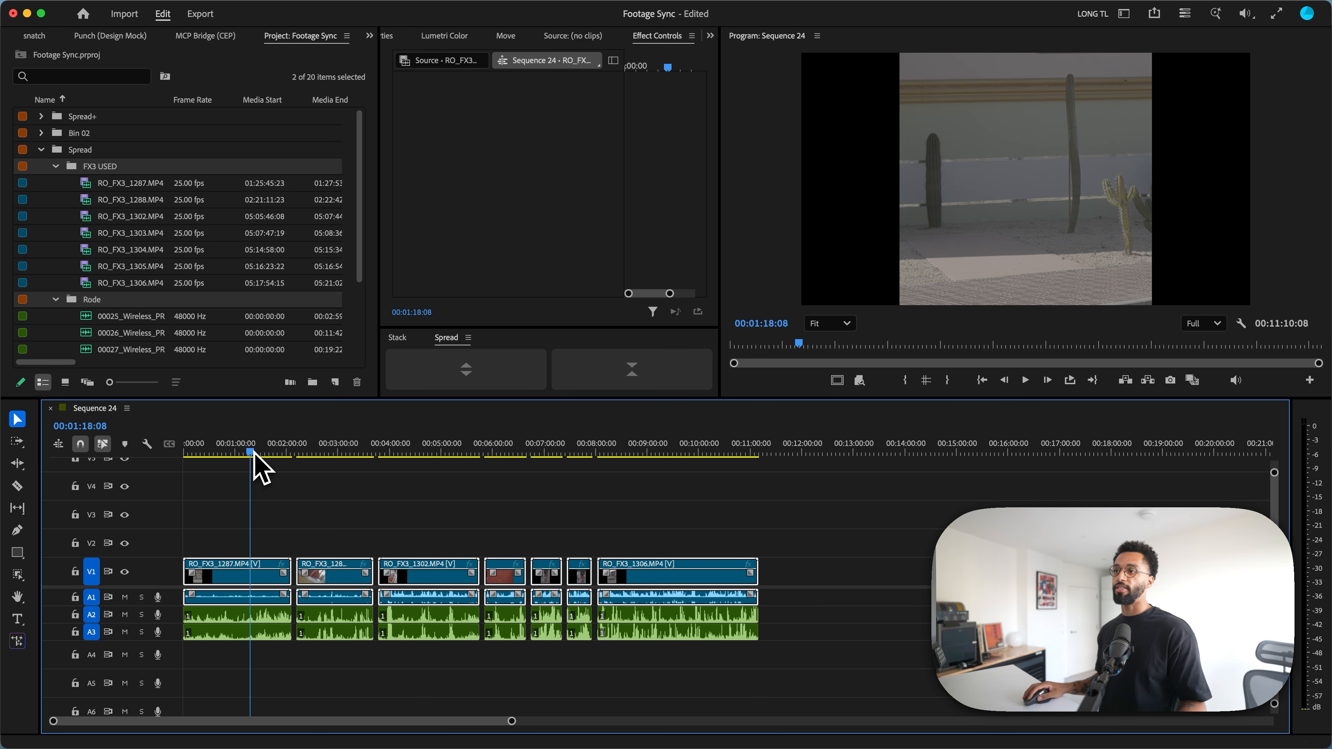
{"action": "left_click", "coordinate": [236, 453]}
{"action": "left_click", "coordinate": [242, 454]}
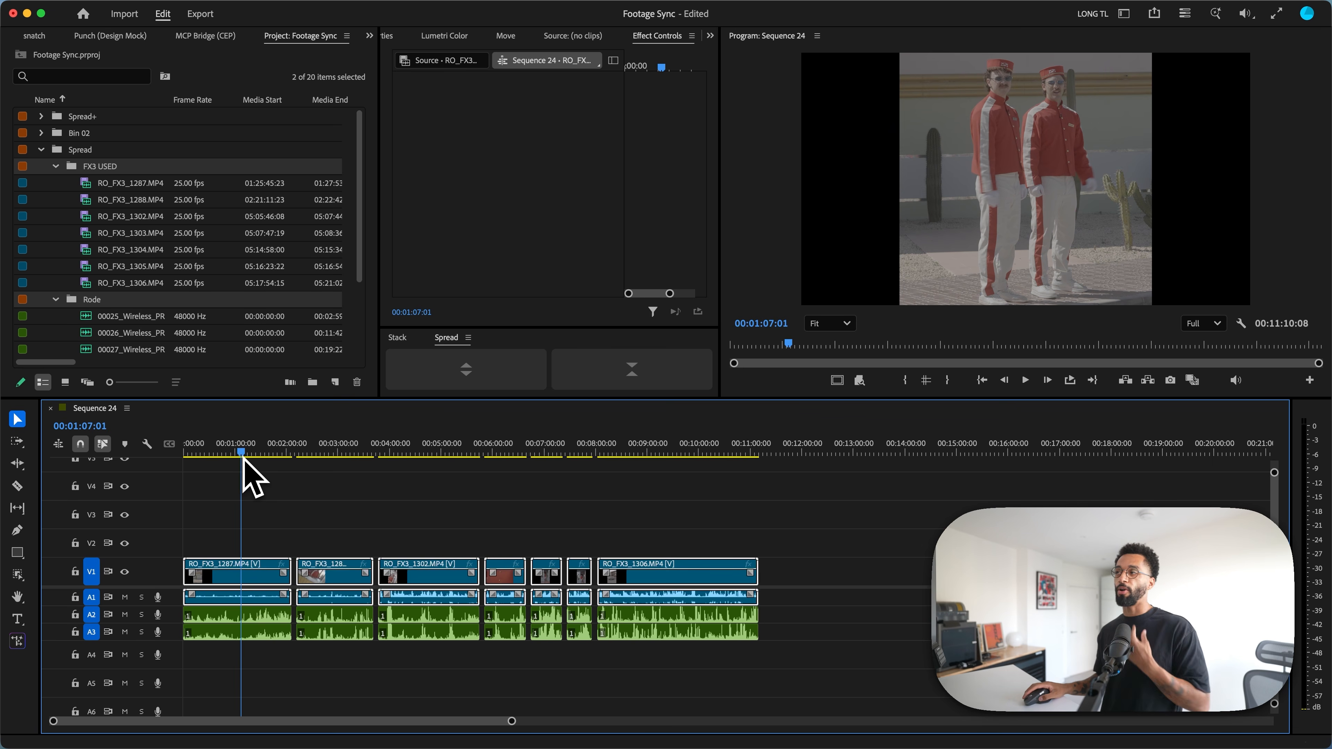
{"action": "left_click", "coordinate": [215, 595]}
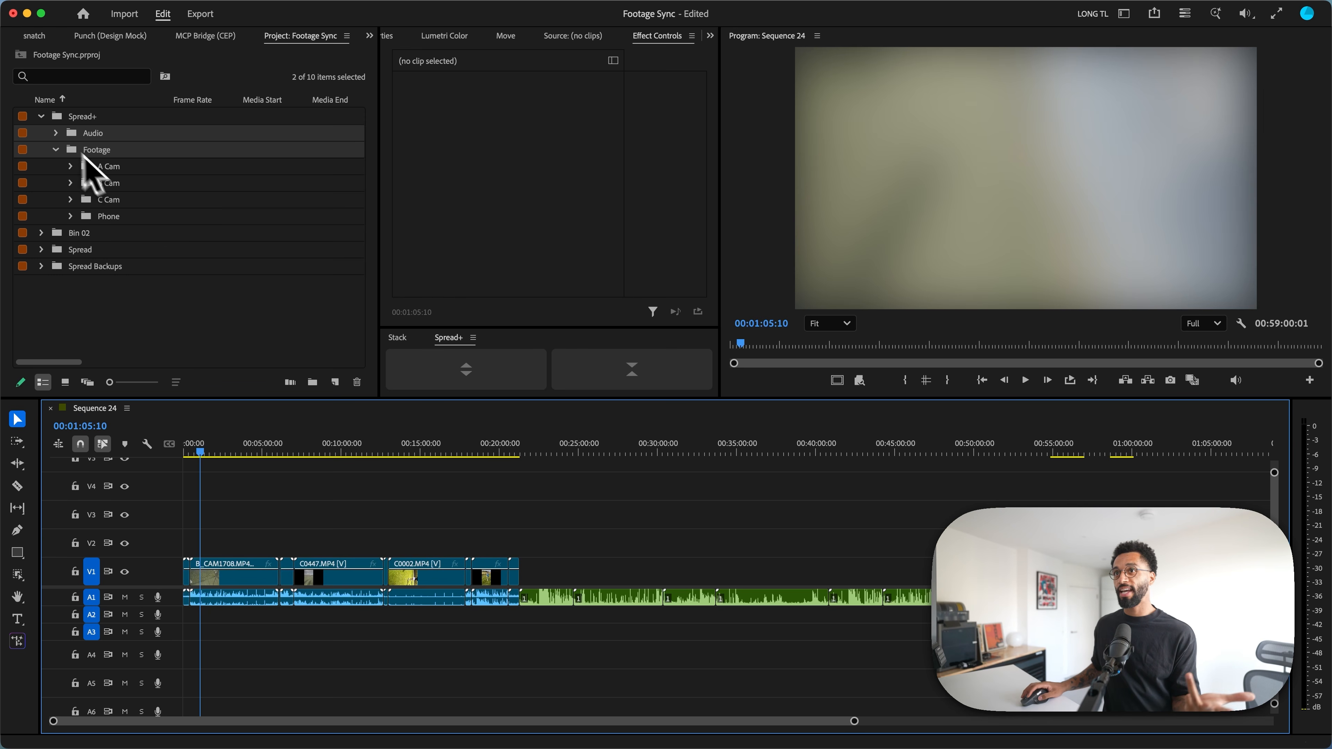
Step: Look through the recordings in the Audio bin inside Spread+ and fold the bin up again
{"action": "left_click", "coordinate": [55, 132]}
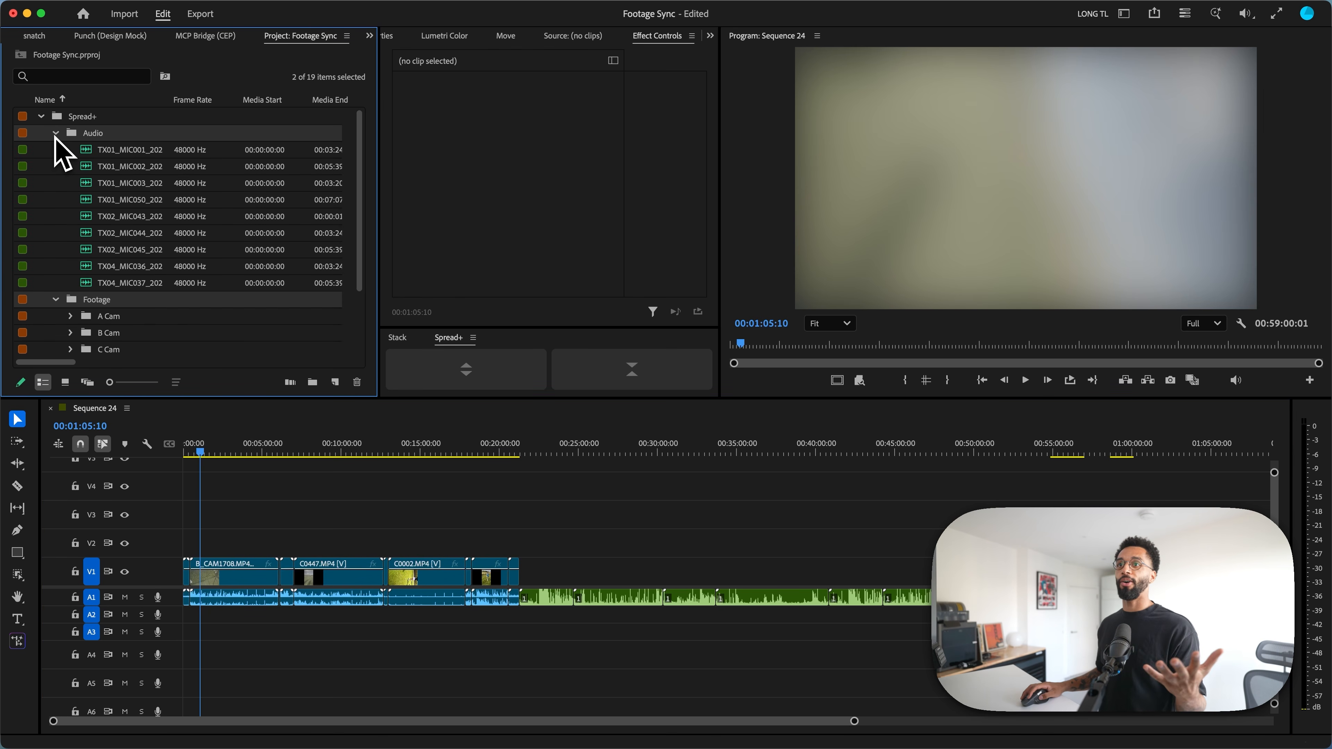
{"action": "left_click", "coordinate": [56, 133]}
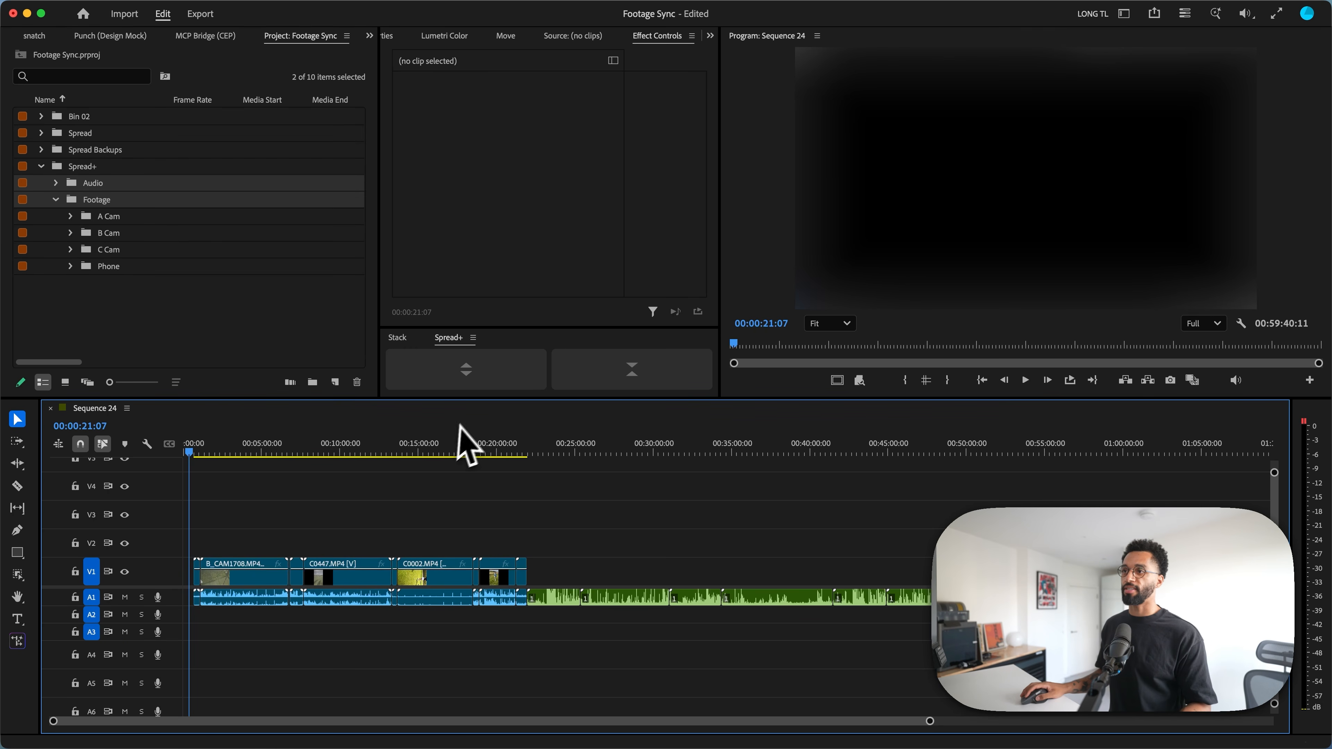
Step: Spread the multi-camera clips onto separate tracks with Spread+ and synchronize them by audio track channel 1
{"action": "left_click", "coordinate": [472, 370]}
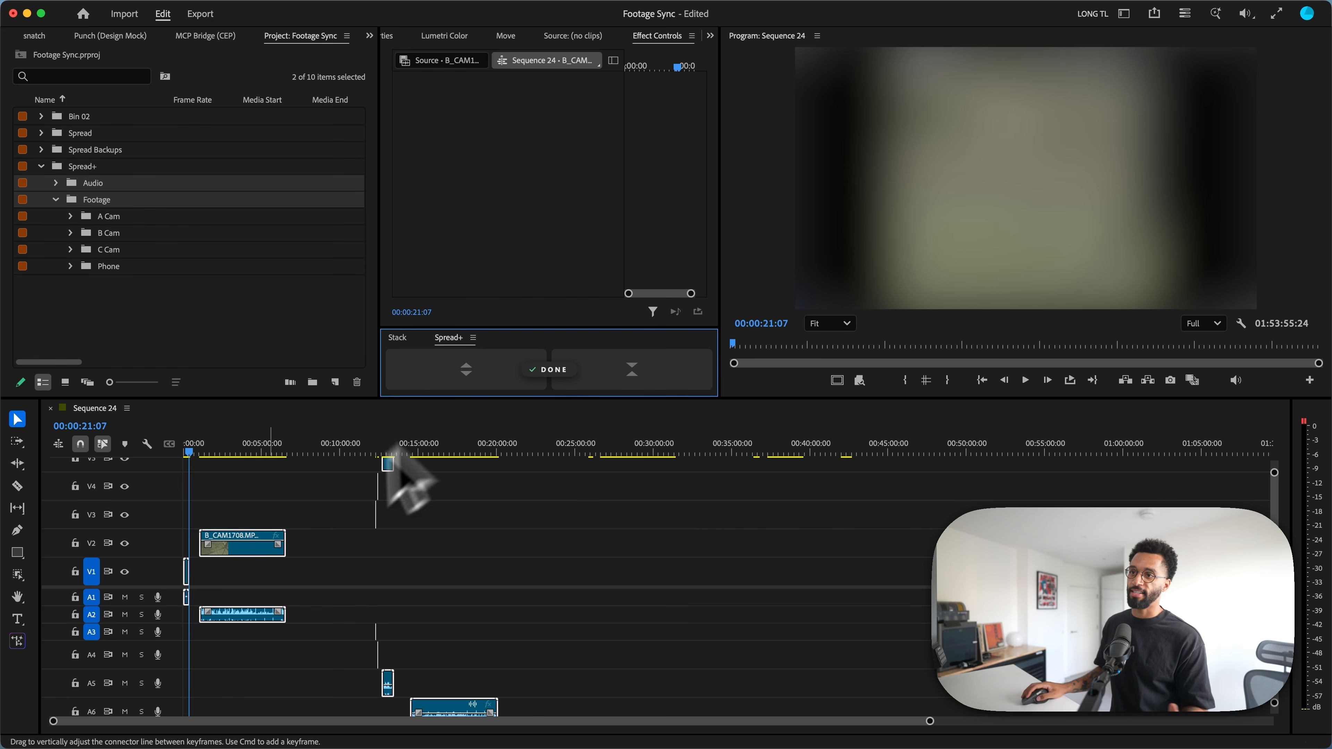
{"action": "right_click", "coordinate": [239, 569]}
{"action": "left_click", "coordinate": [303, 402]}
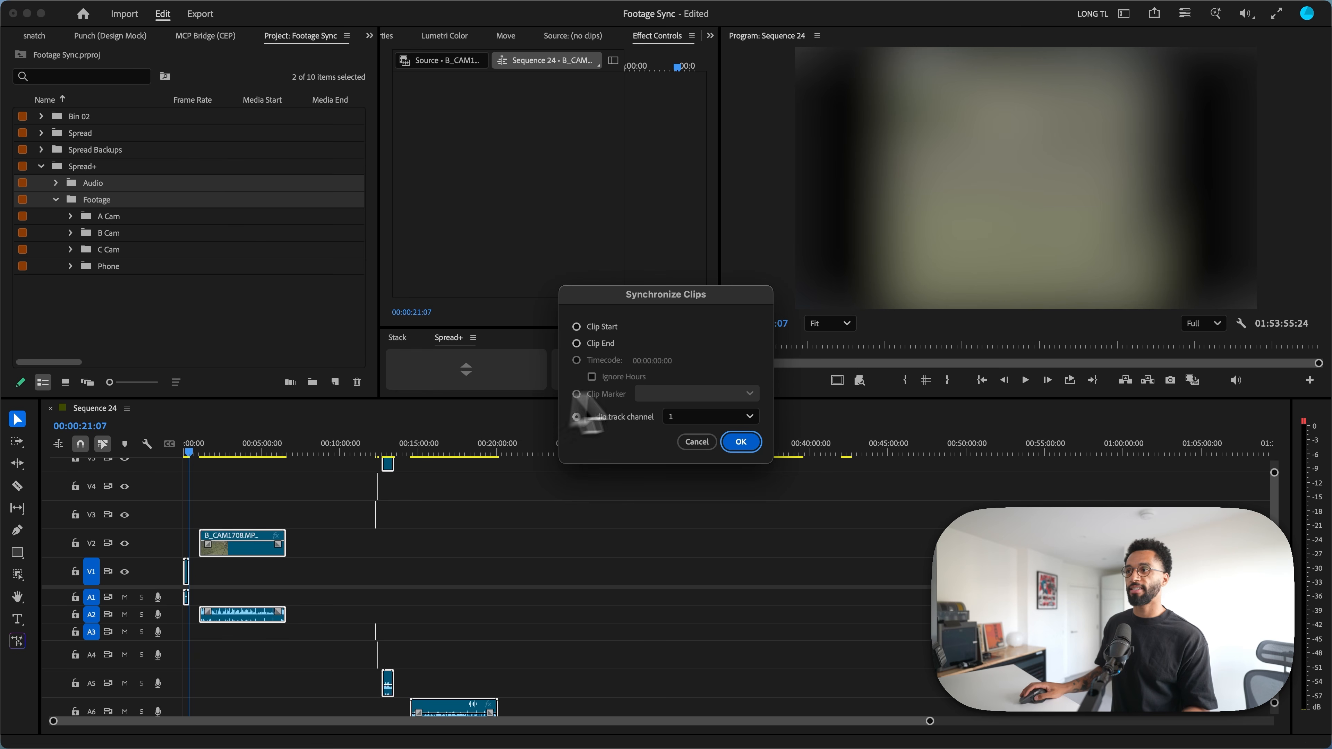
{"action": "left_click", "coordinate": [742, 440]}
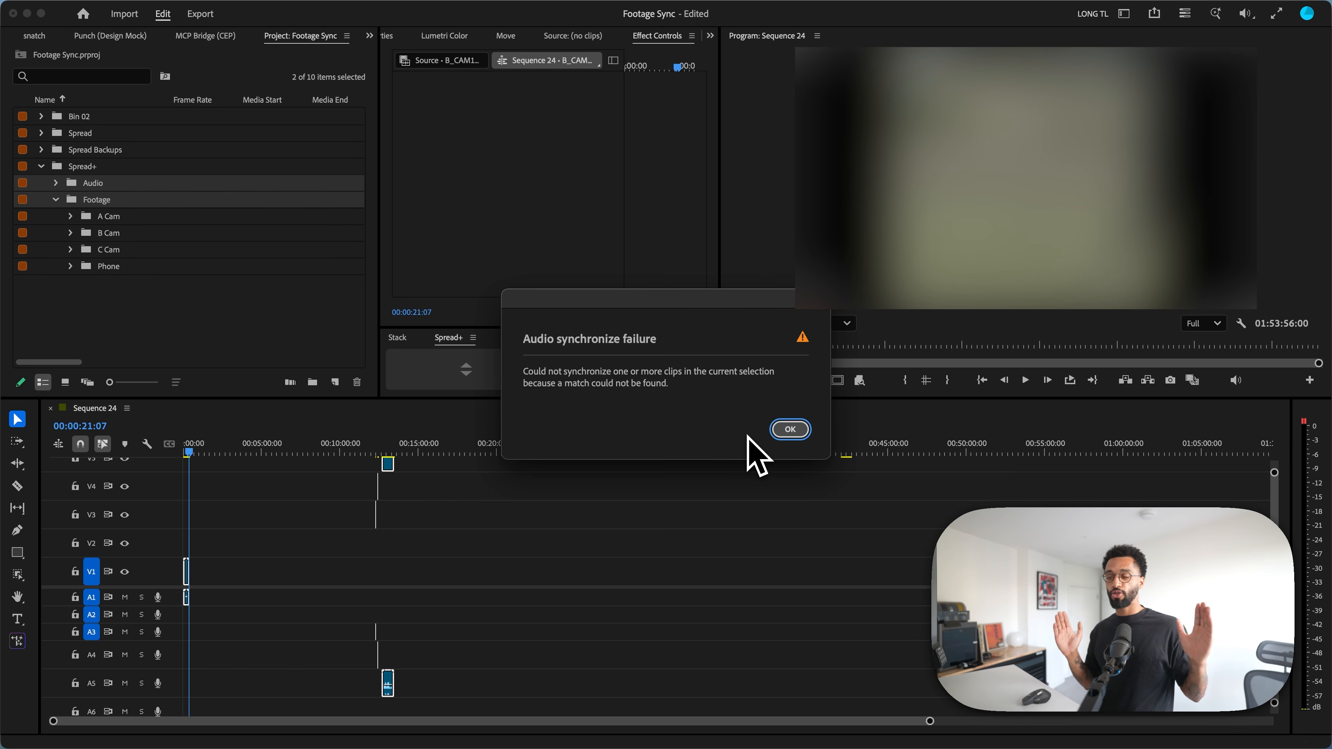
{"action": "left_click", "coordinate": [790, 429]}
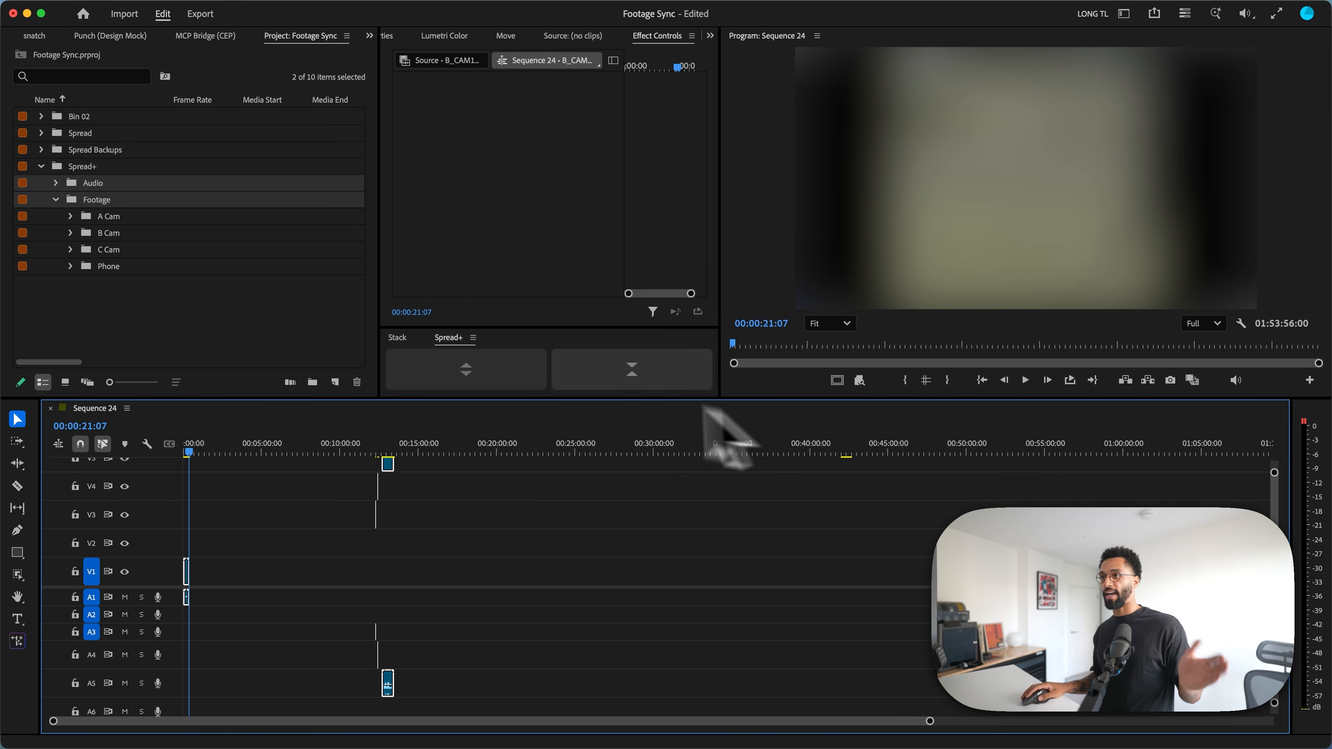
Step: Collapse and rebuild the synchronized sequence with Spread+ and close the Spread Report
{"action": "left_click", "coordinate": [604, 361]}
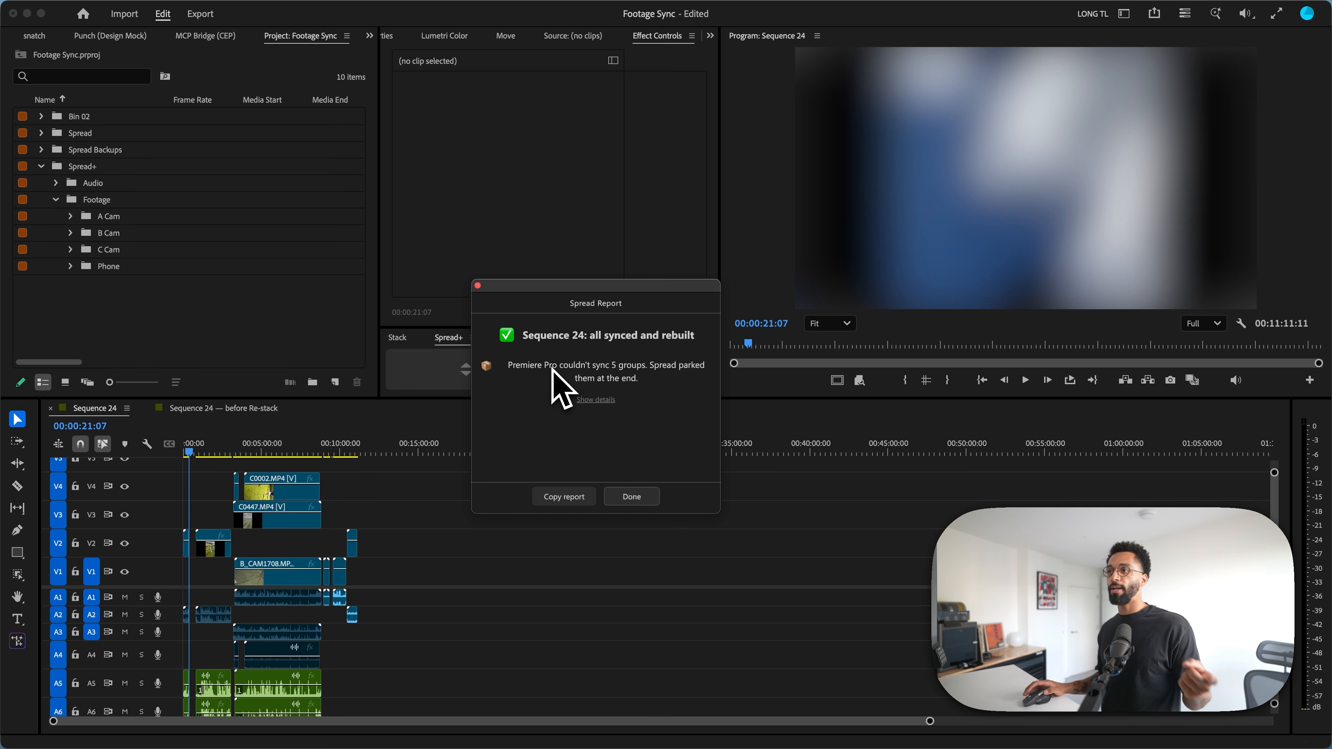
{"action": "left_click", "coordinate": [632, 497]}
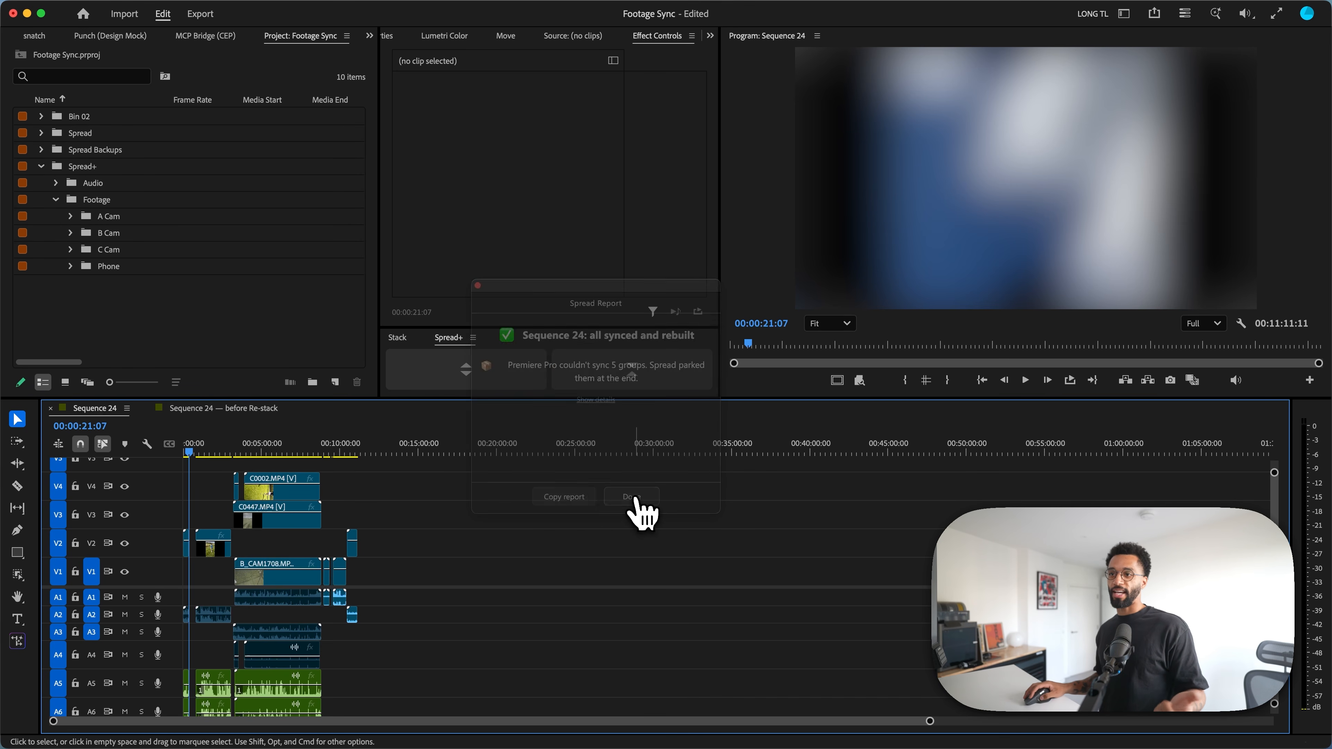
Step: Examine the rebuilt sequence, scrubbing through the IMG_4025, IMG_4026 and stacked multi-camera clips to check their alignment with the audio tracks
{"action": "scroll", "coordinate": [436, 526], "scroll_direction": "up", "scroll_amount": 5}
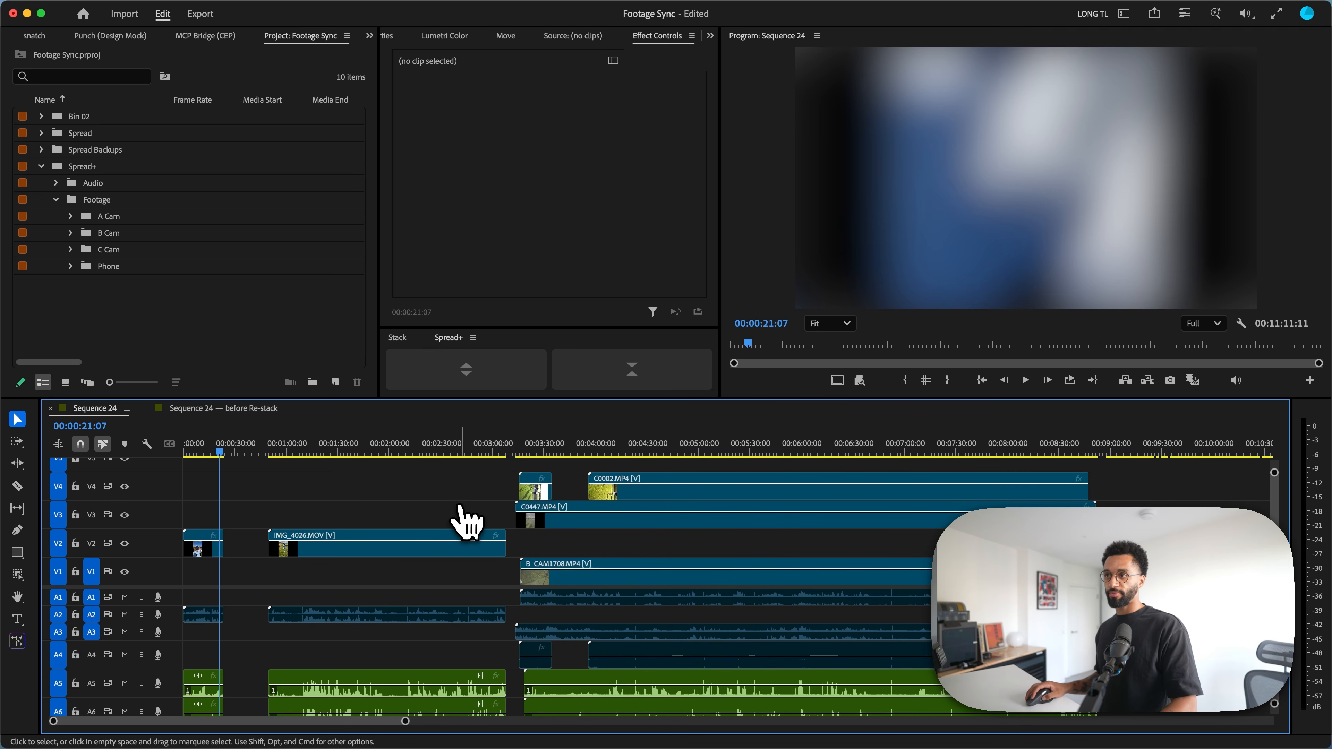
{"action": "scroll", "coordinate": [446, 522], "scroll_direction": "up", "scroll_amount": 2}
{"action": "left_click", "coordinate": [230, 451]}
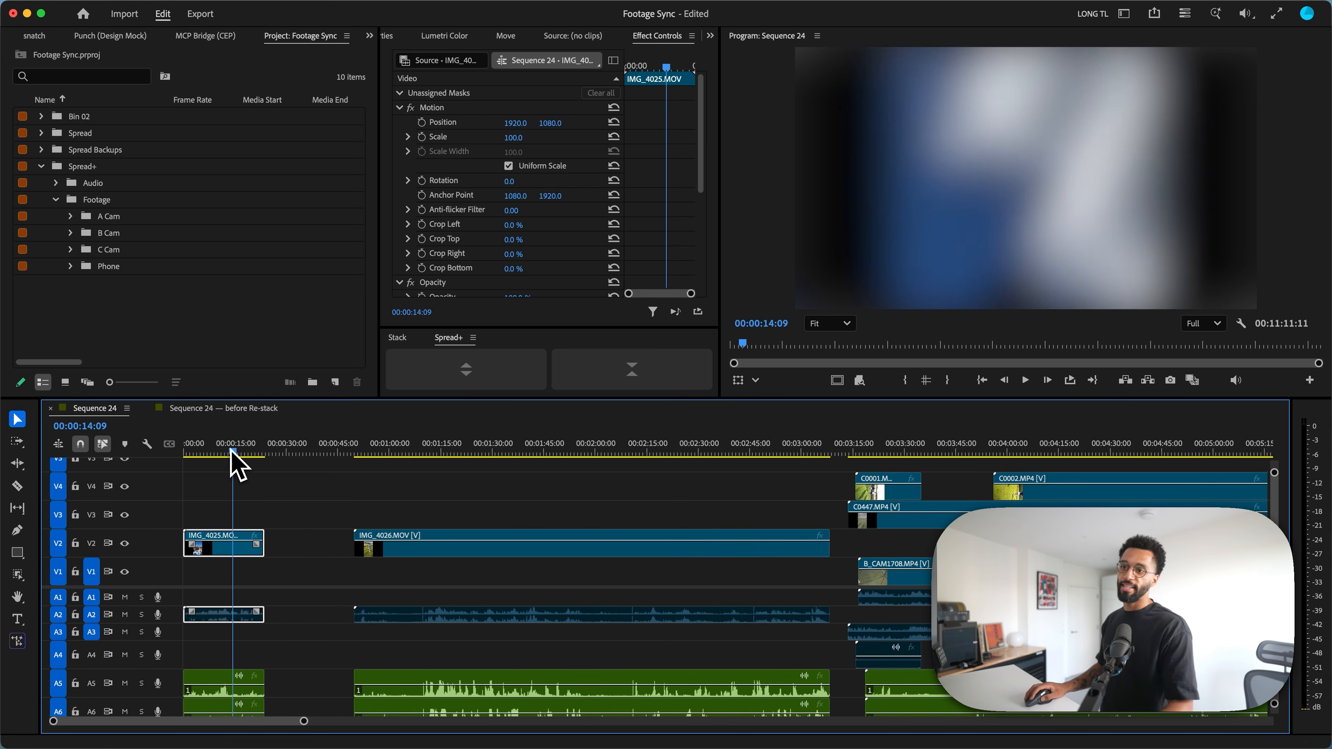
{"action": "scroll", "coordinate": [281, 683], "scroll_direction": "down", "scroll_amount": 3}
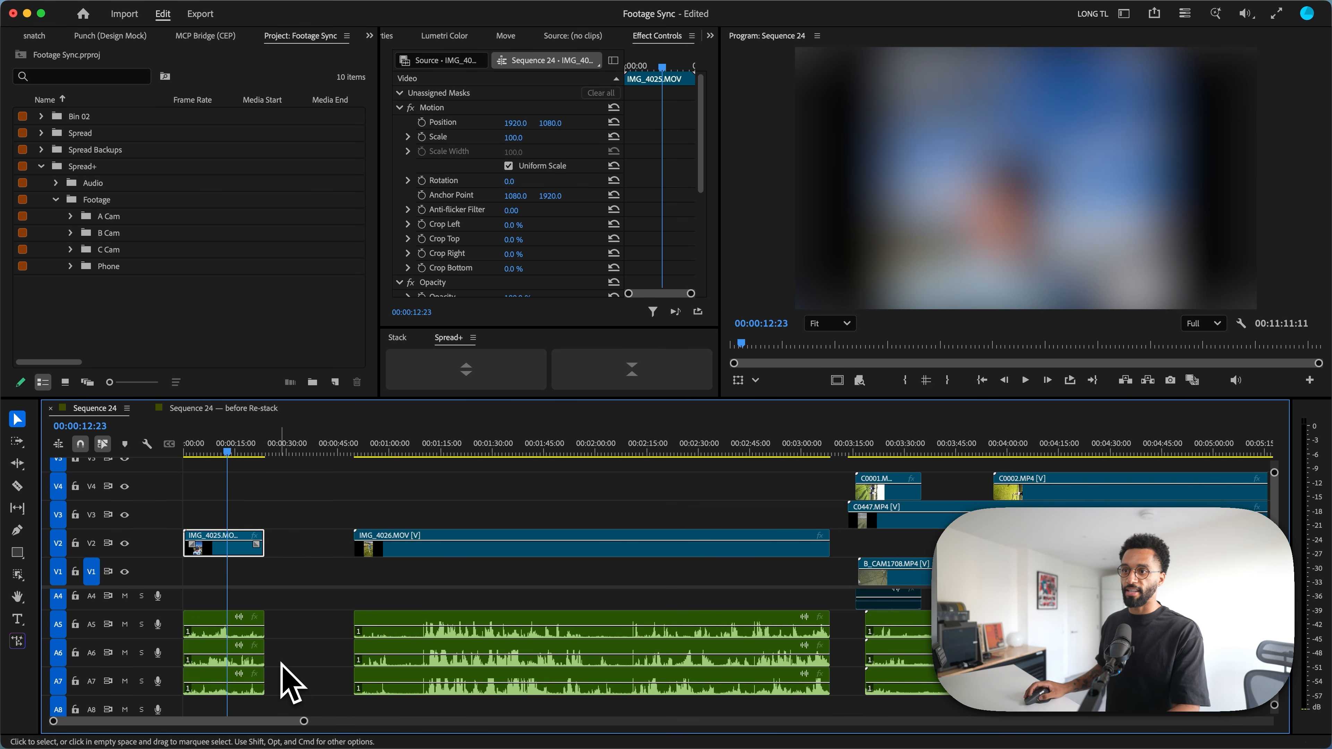
{"action": "left_click_drag", "start_coordinate": [229, 452], "coordinate": [217, 451]}
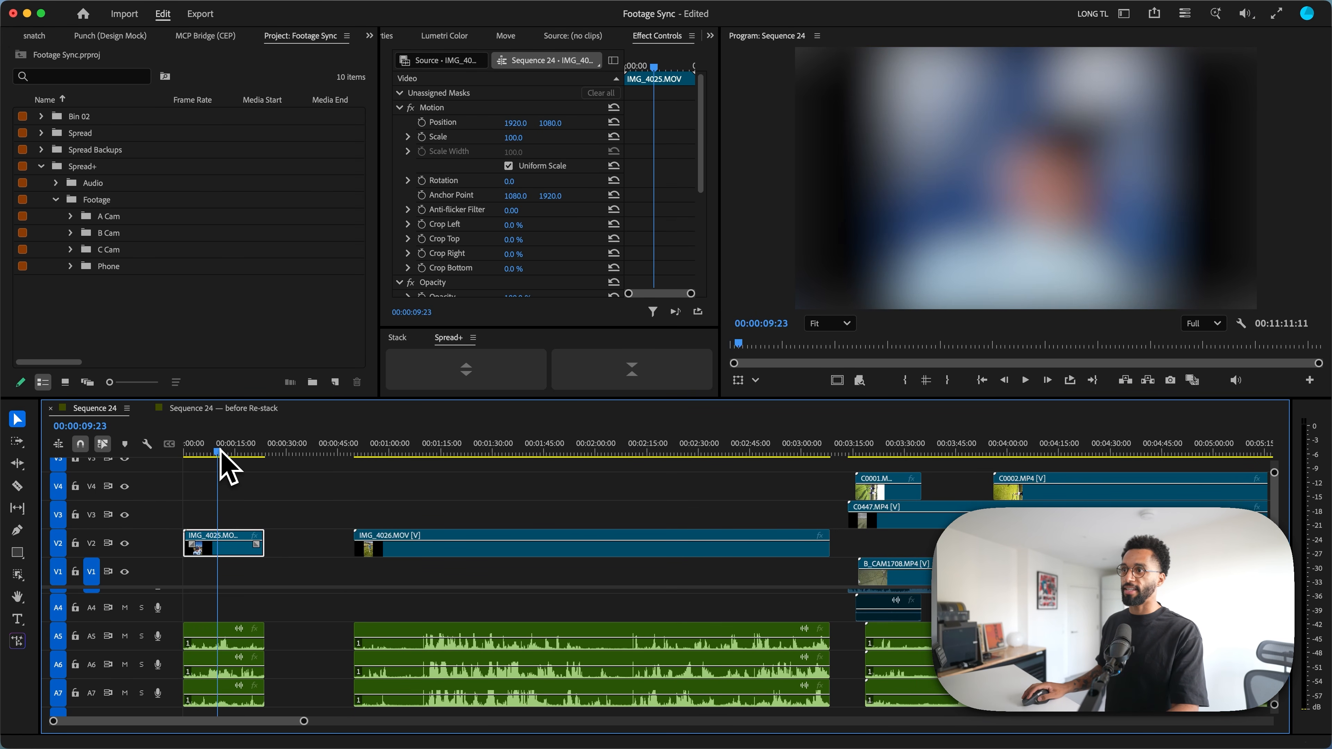
{"action": "left_click_drag", "start_coordinate": [440, 450], "coordinate": [515, 470]}
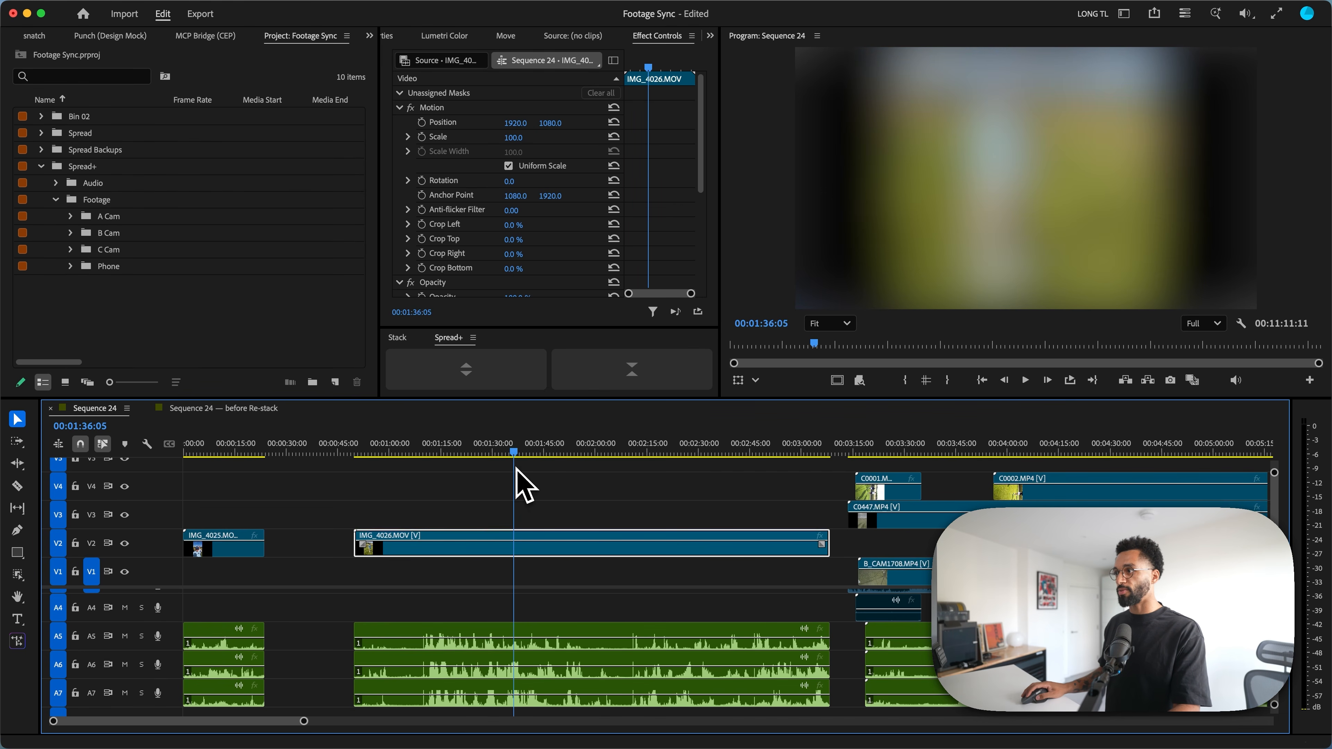
{"action": "scroll", "coordinate": [1102, 478], "scroll_direction": "right", "scroll_amount": 10}
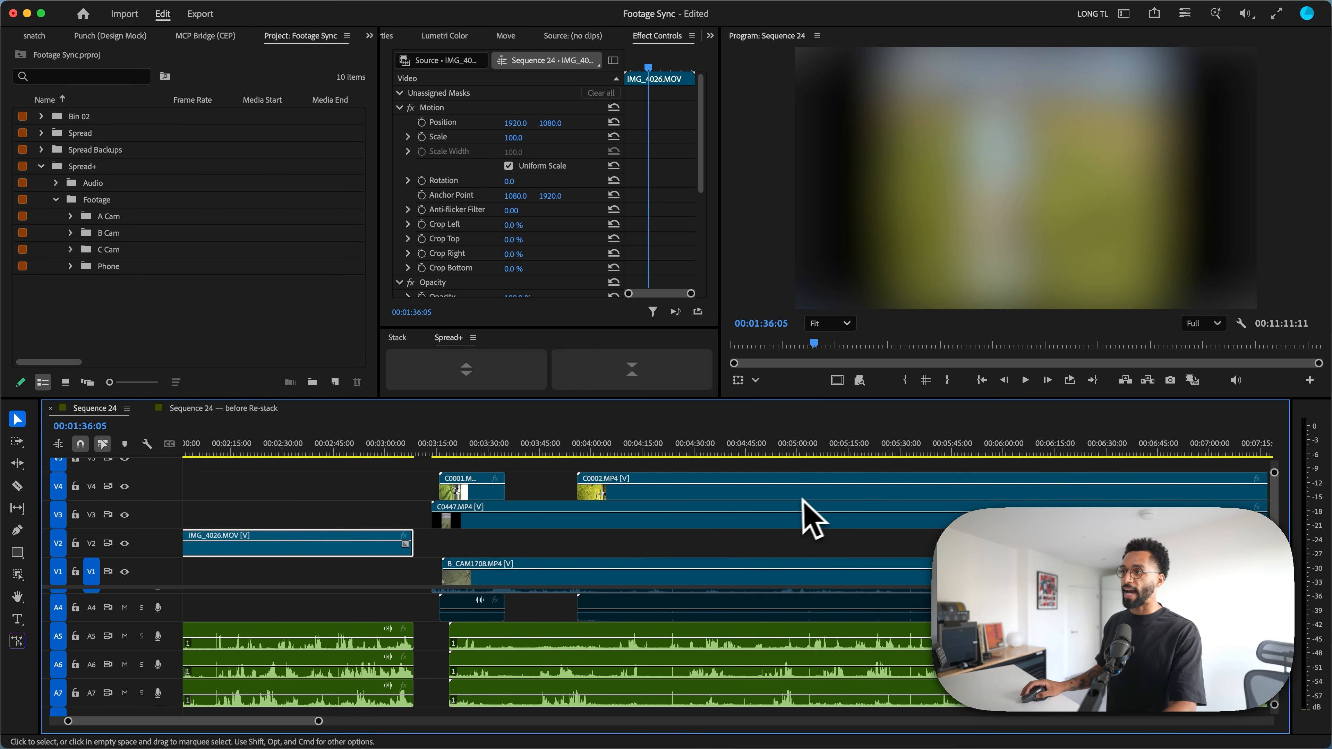
{"action": "left_click_drag", "start_coordinate": [604, 456], "coordinate": [768, 476]}
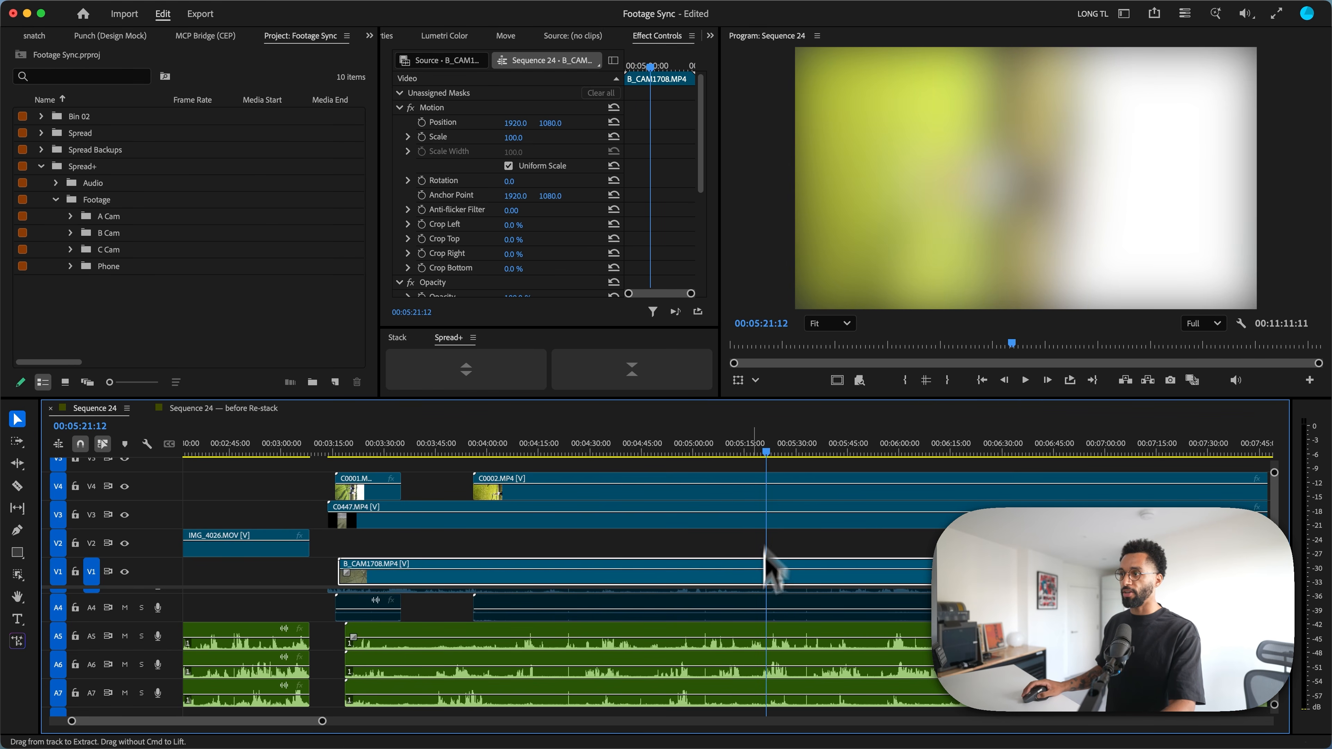
Step: Play and scrub the stacked multi-camera section and the separate B Cam clips at the end of Sequence 24 to check their sync
{"action": "left_click", "coordinate": [768, 569]}
{"action": "scroll", "coordinate": [750, 624], "scroll_direction": "up", "scroll_amount": 1}
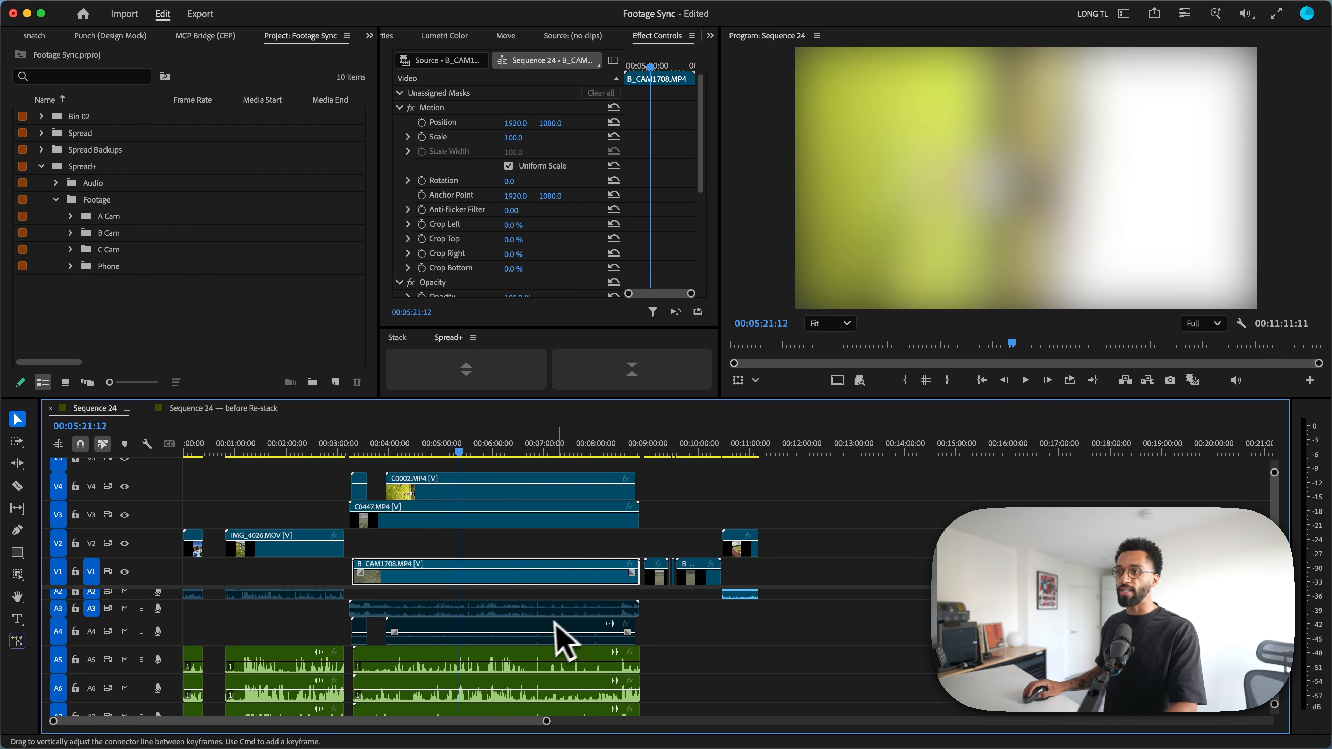
{"action": "left_click", "coordinate": [472, 452]}
{"action": "left_click", "coordinate": [478, 451]}
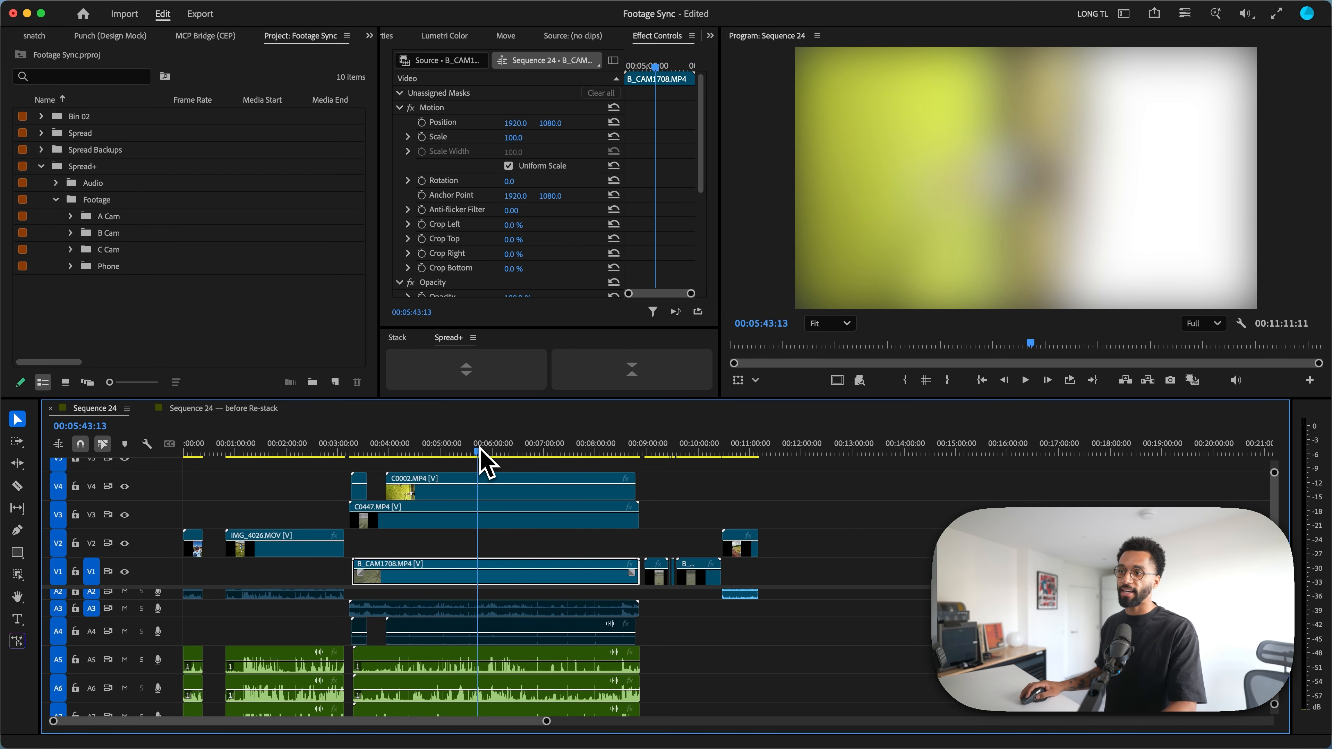
{"action": "key", "text": "space"}
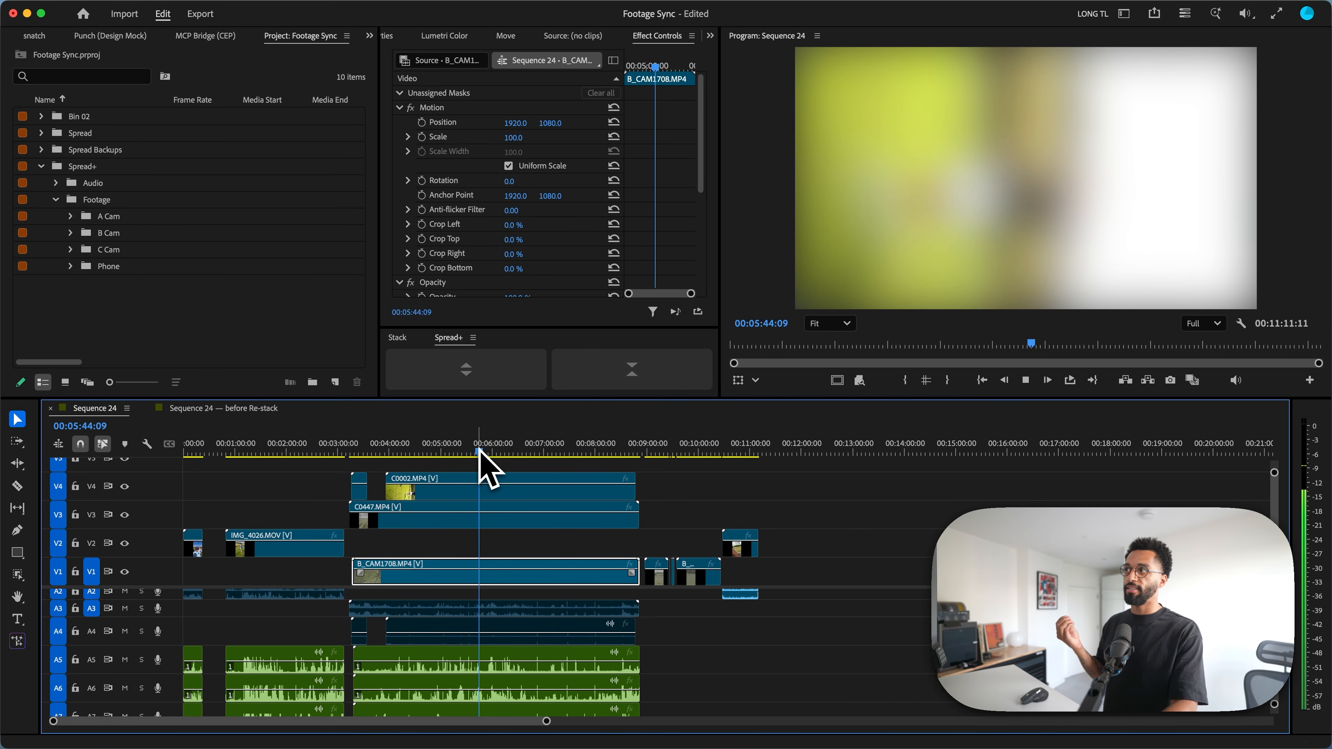
{"action": "key", "text": "space"}
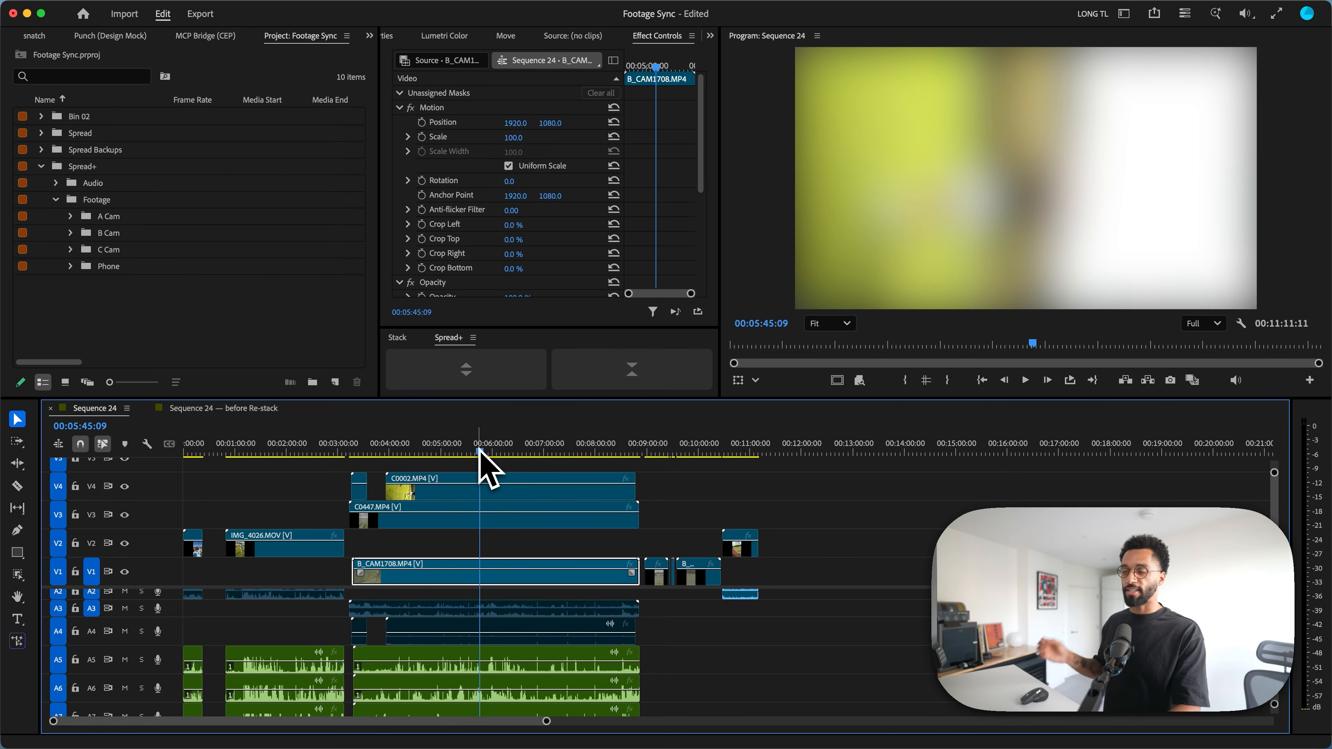
{"action": "left_click", "coordinate": [531, 453]}
{"action": "left_click", "coordinate": [654, 446]}
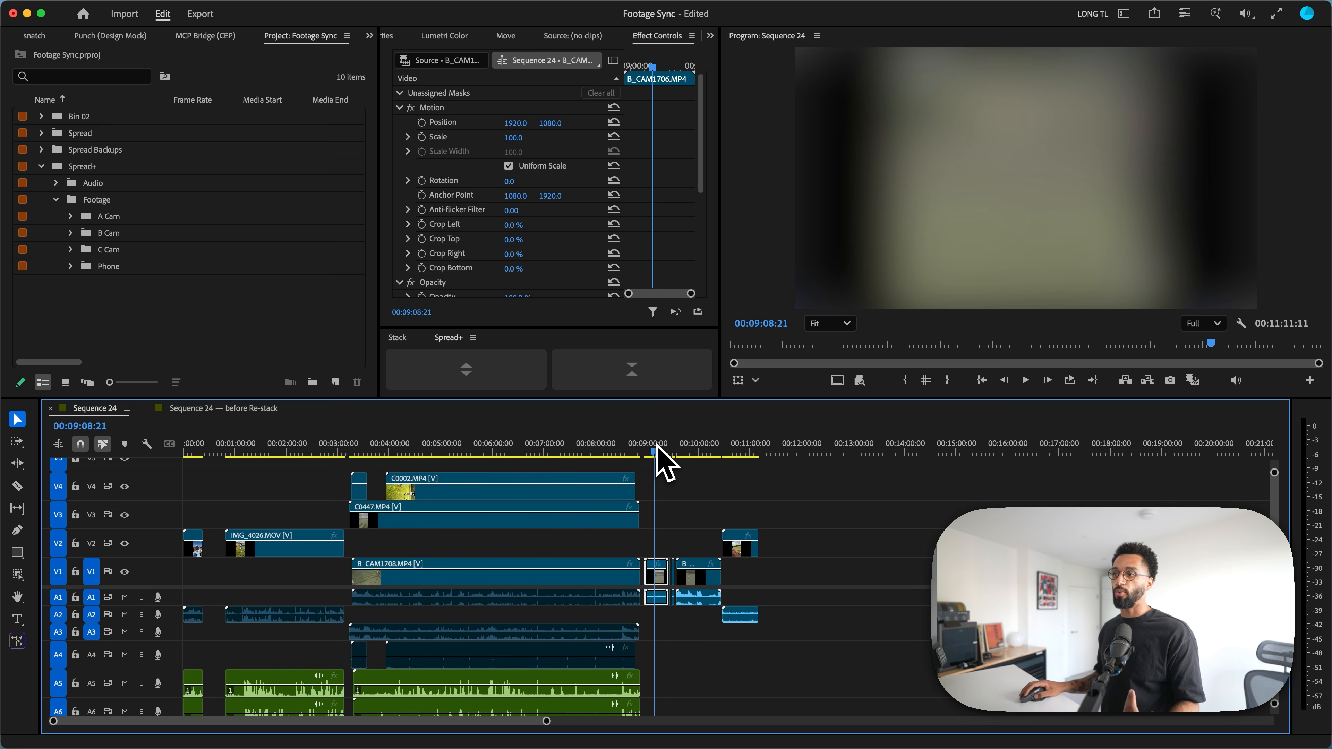
{"action": "left_click_drag", "start_coordinate": [658, 449], "coordinate": [711, 474]}
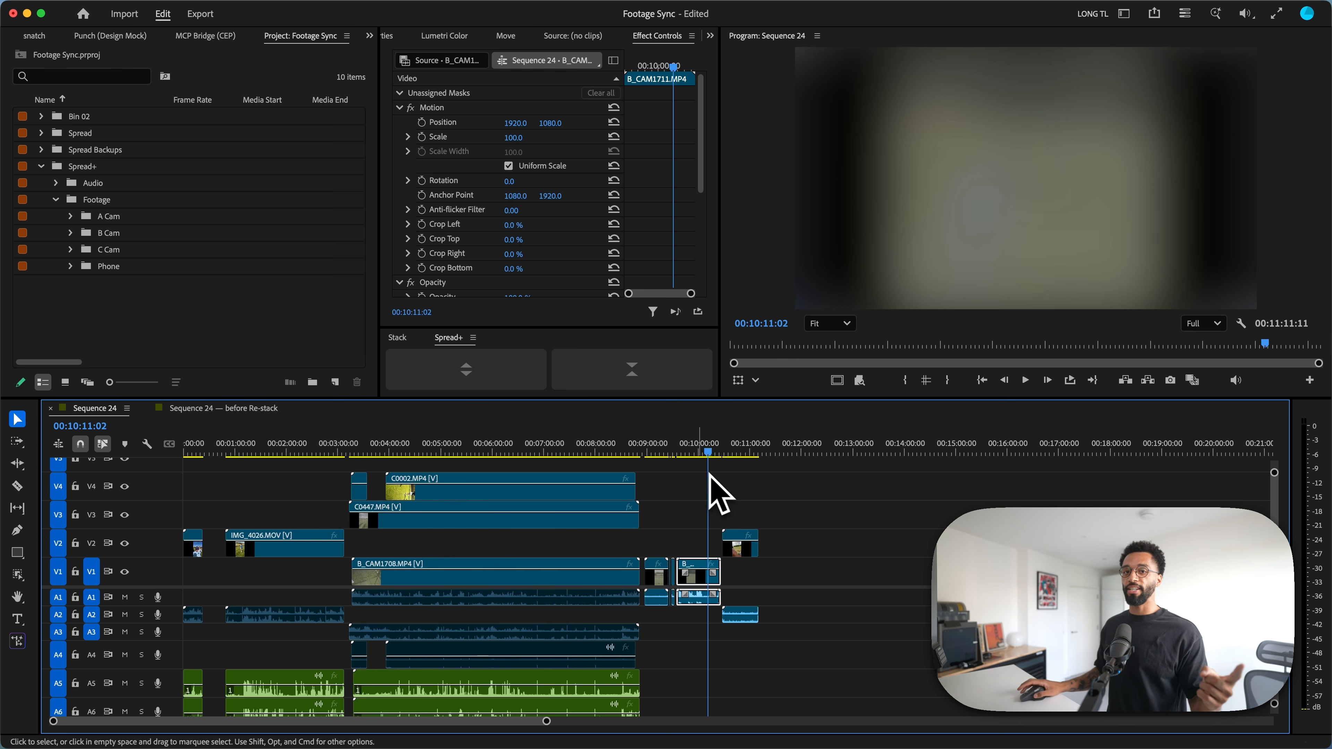
Step: Review the backup options in the Spread+ settings and close them without changes
{"action": "right_click", "coordinate": [450, 340]}
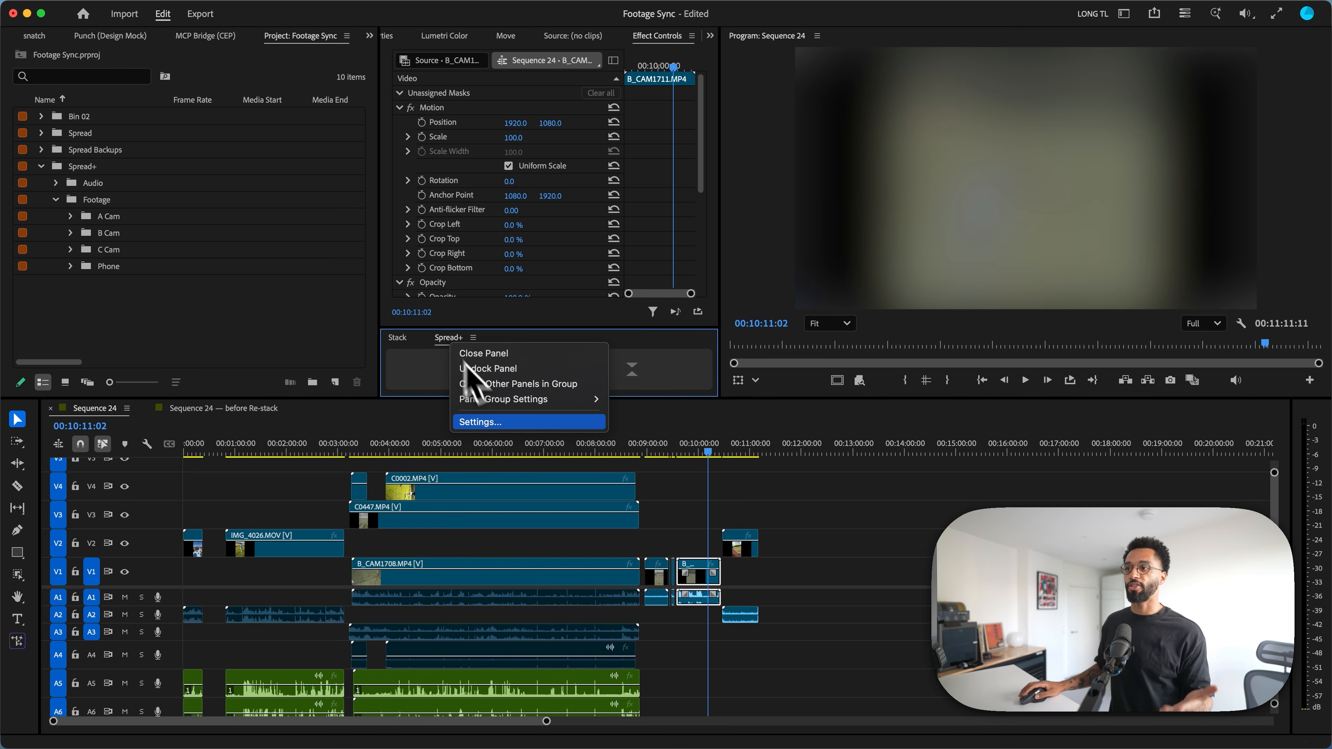
{"action": "left_click", "coordinate": [501, 418]}
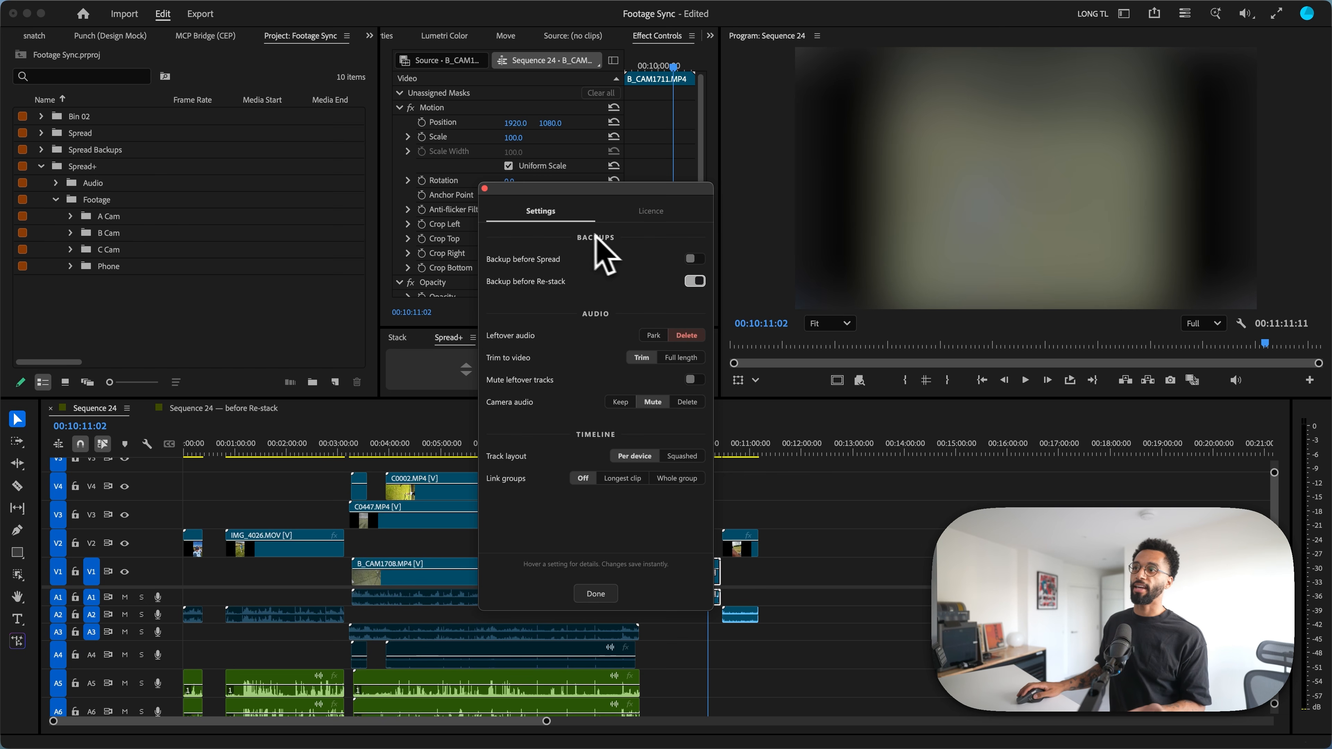
{"action": "mouse_move", "coordinate": [575, 260]}
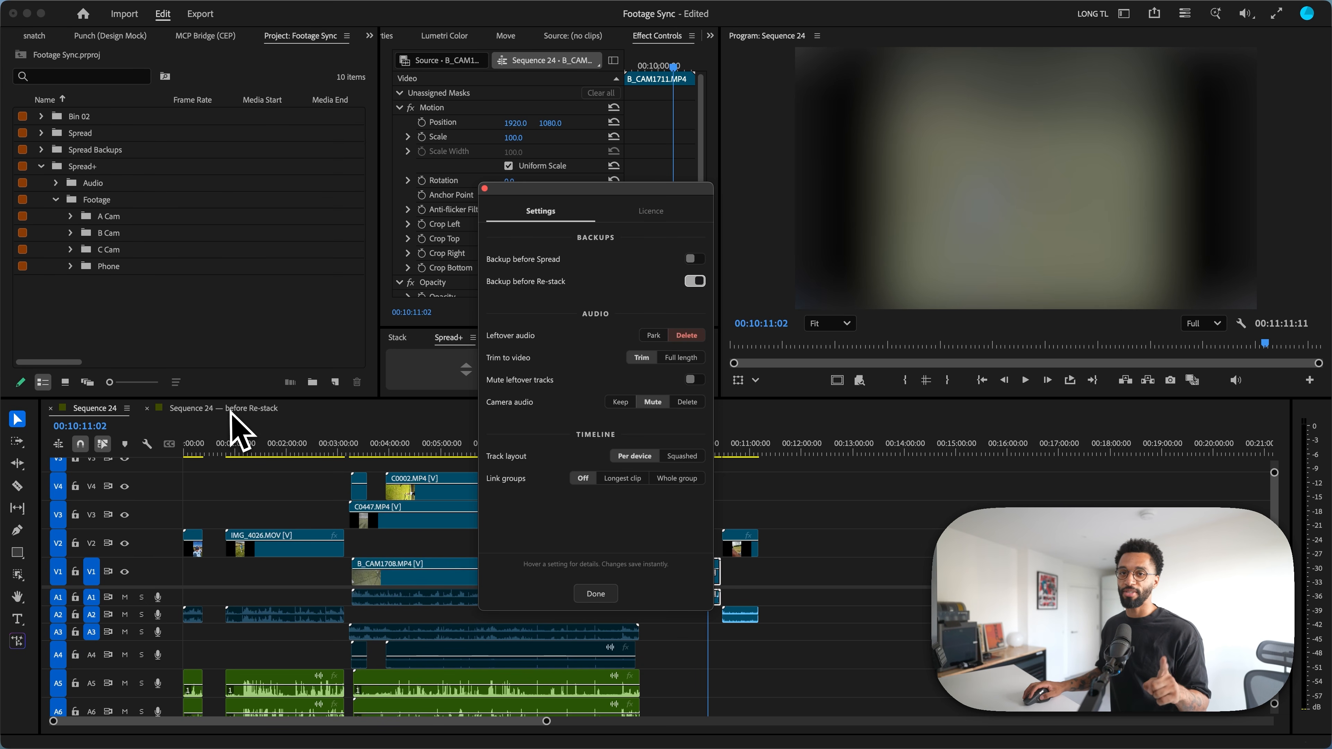
{"action": "left_click", "coordinate": [596, 595]}
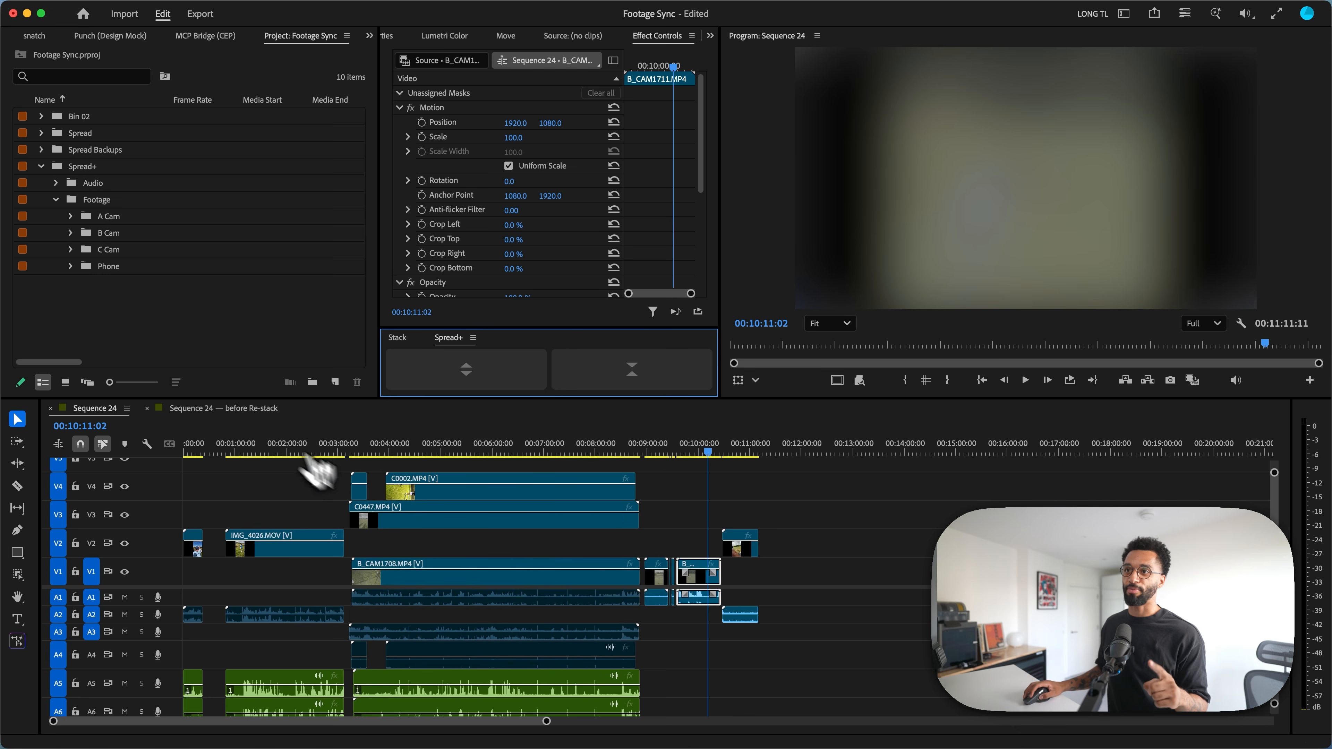
Step: Rebuild the backup "Sequence 24 — before Re-stack" with Spread+ and dismiss the Spread Report
{"action": "left_click", "coordinate": [249, 408]}
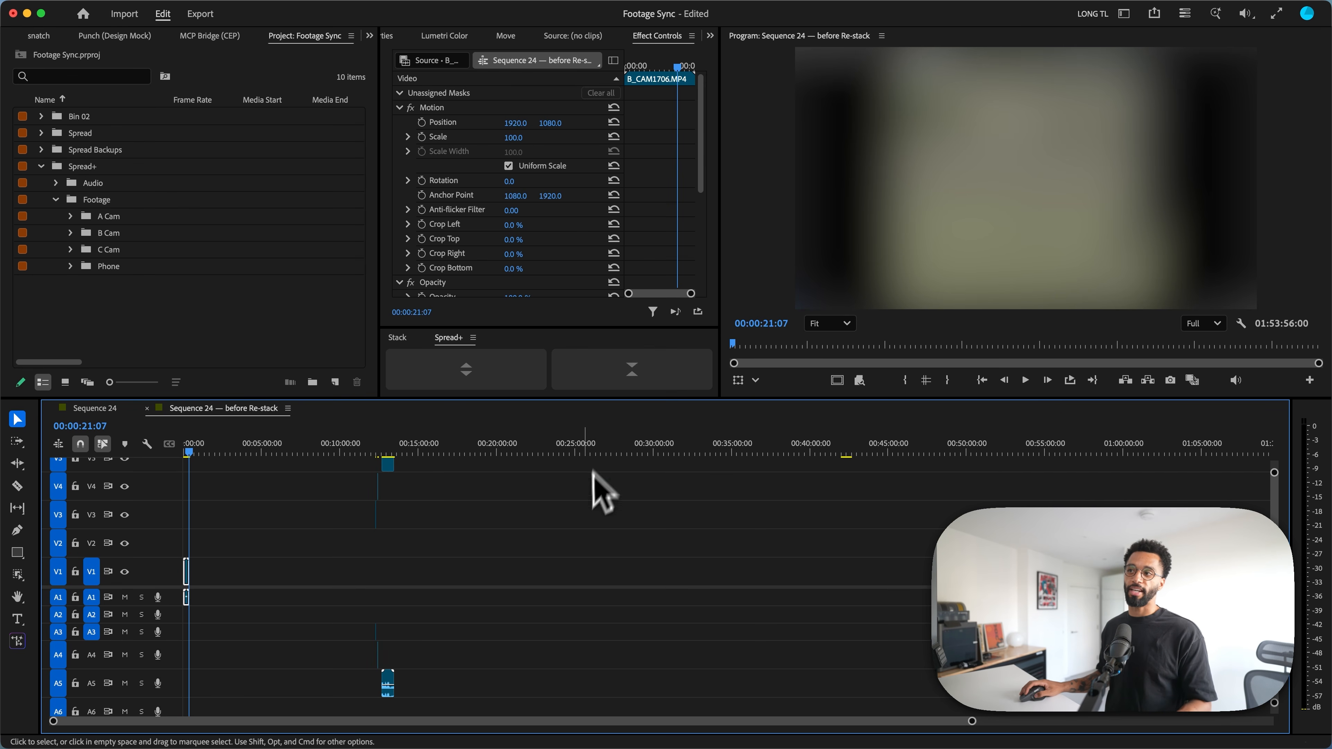
{"action": "left_click", "coordinate": [648, 370]}
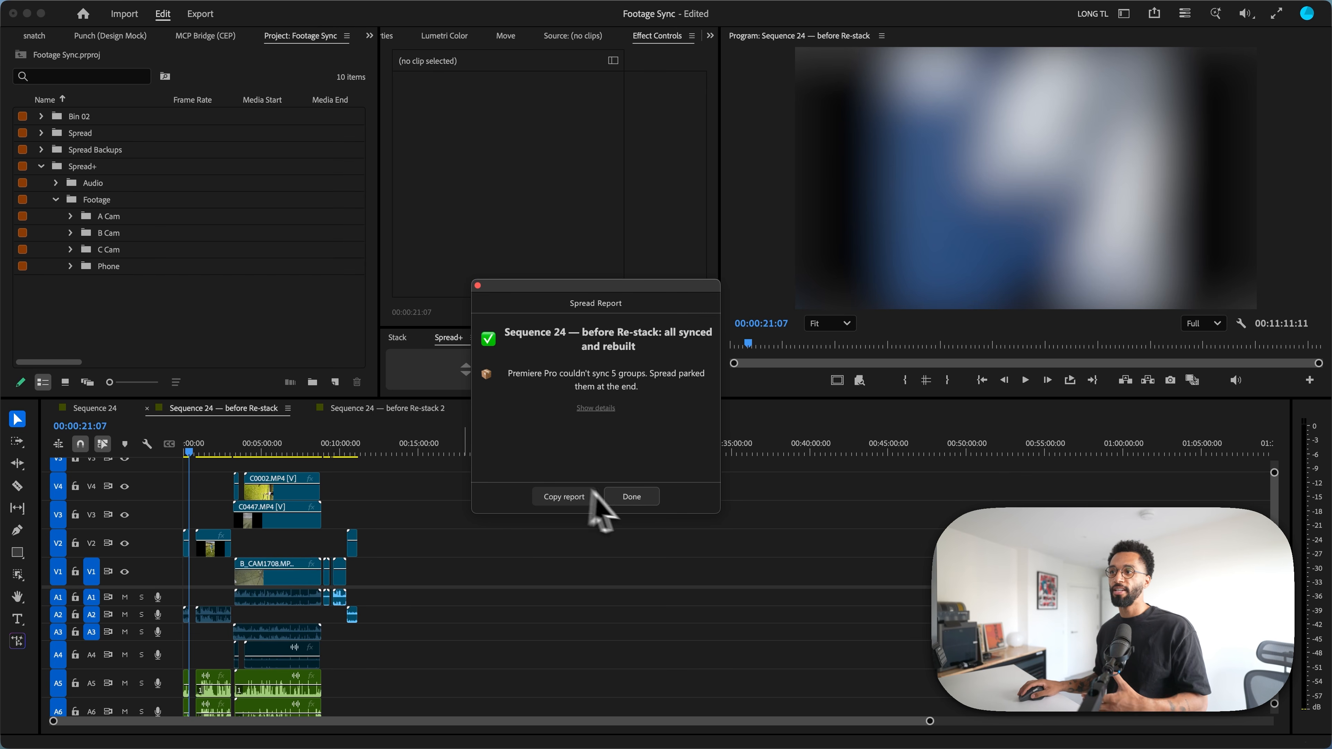
{"action": "left_click", "coordinate": [628, 497]}
Step: Set Spread+ to park leftover audio, keep audio at full length instead of trimming to video, and delete camera audio
{"action": "left_click", "coordinate": [474, 338]}
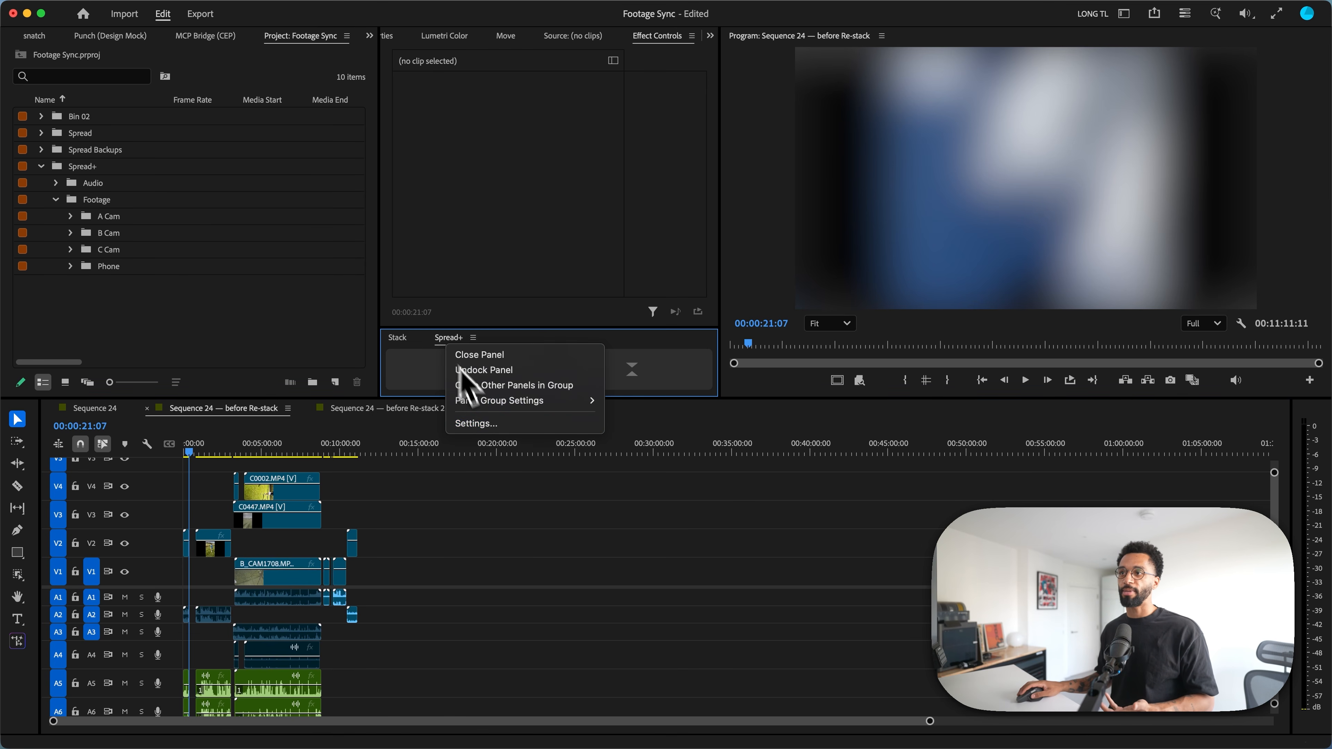
{"action": "left_click", "coordinate": [479, 424]}
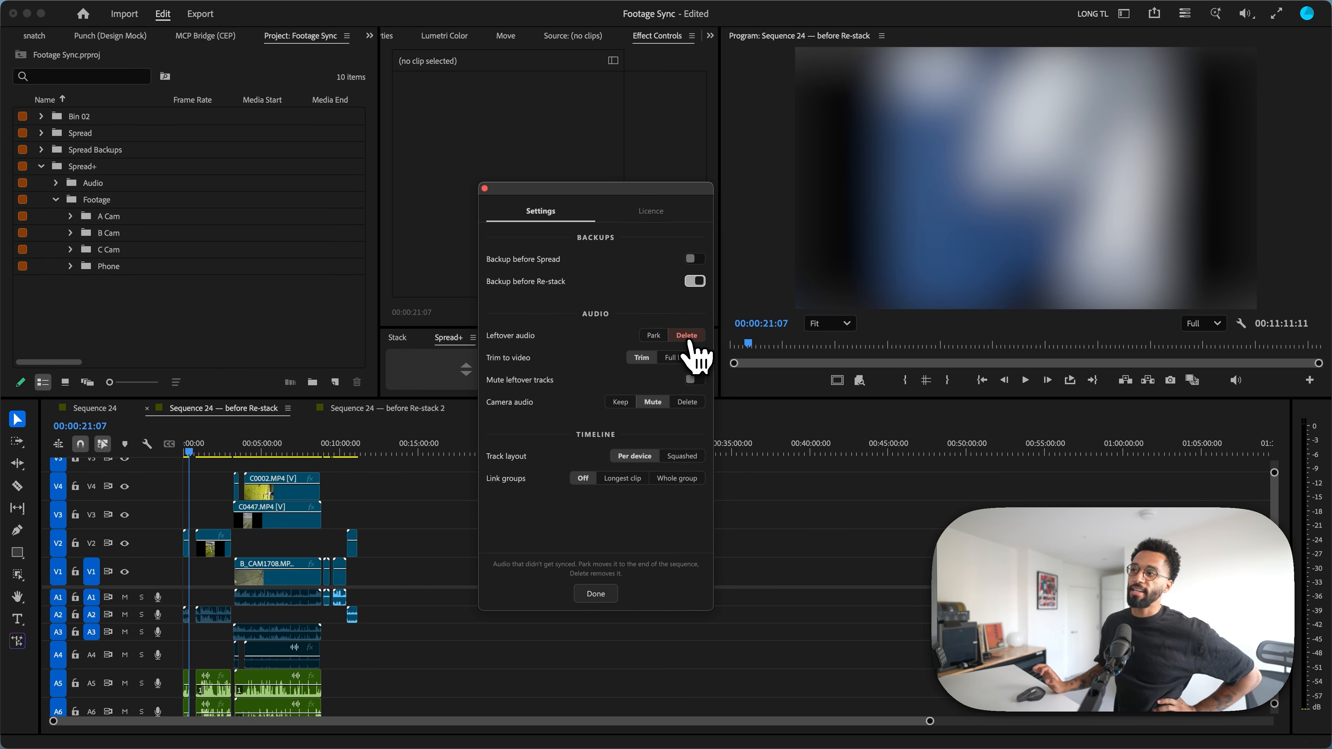
{"action": "left_click", "coordinate": [653, 336]}
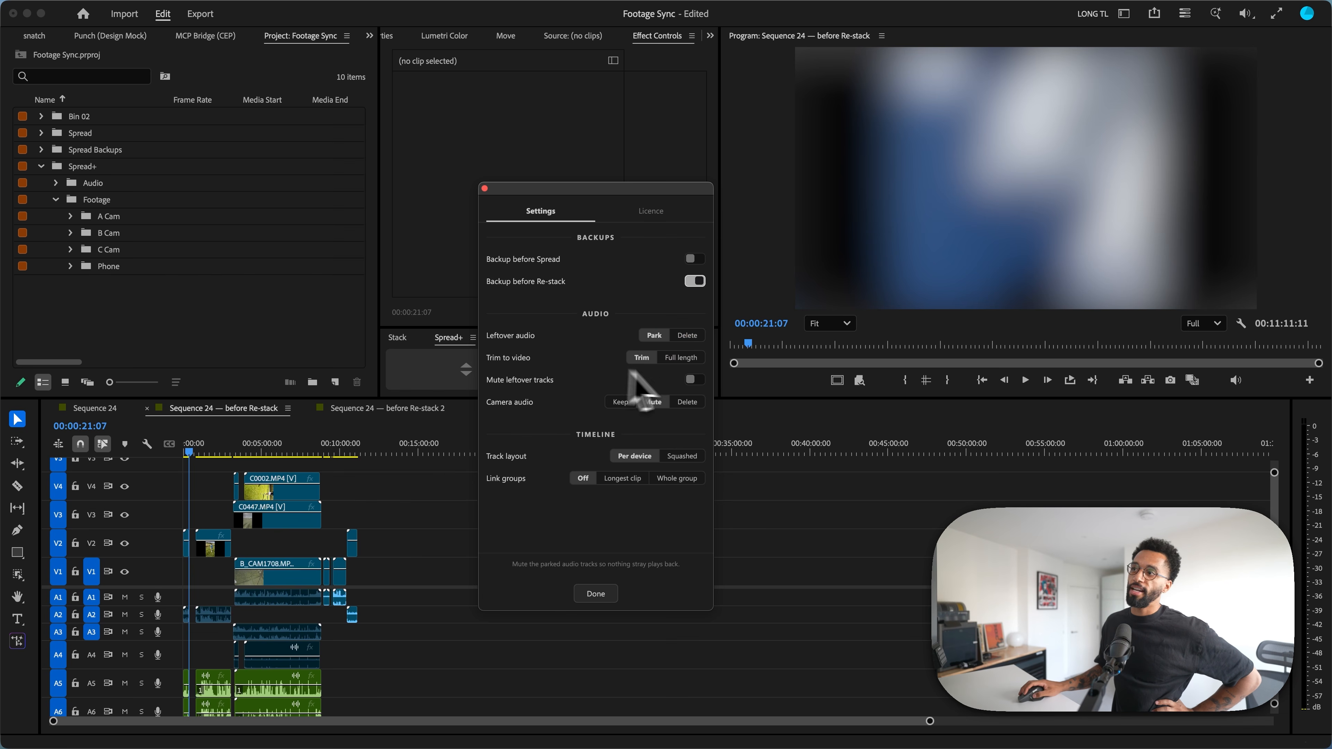
{"action": "left_click", "coordinate": [682, 360]}
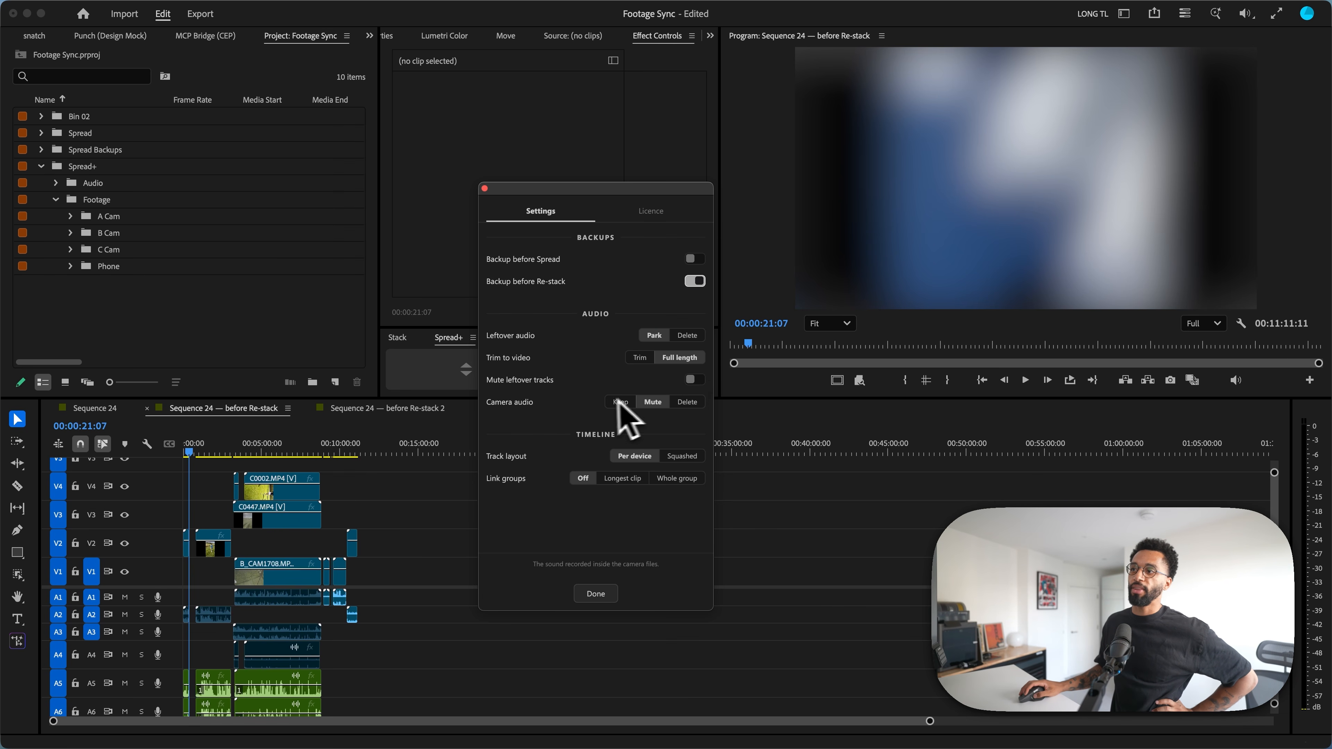
{"action": "left_click", "coordinate": [687, 403]}
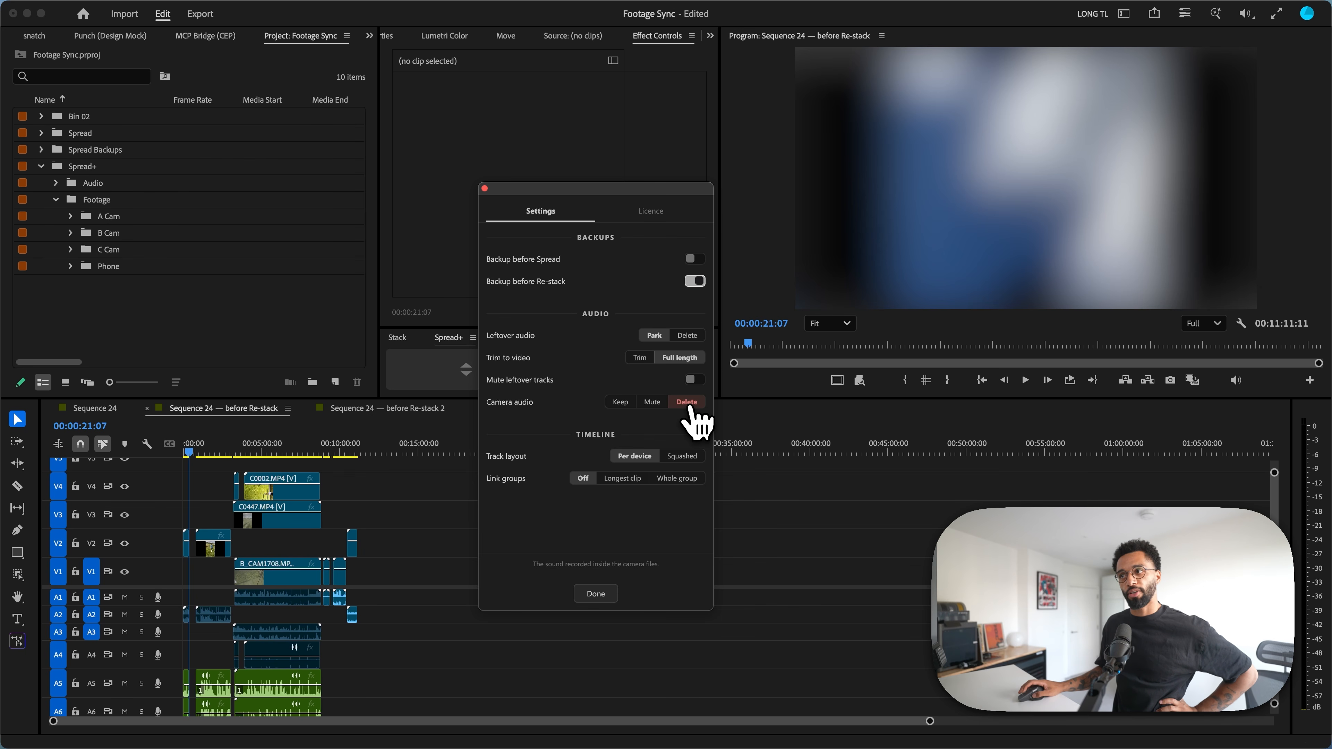
{"action": "left_click", "coordinate": [609, 596]}
Step: Rebuild "Sequence 24 — before Re-stack 2" with the new Spread+ settings and dismiss the Spread Report
{"action": "left_click", "coordinate": [410, 410]}
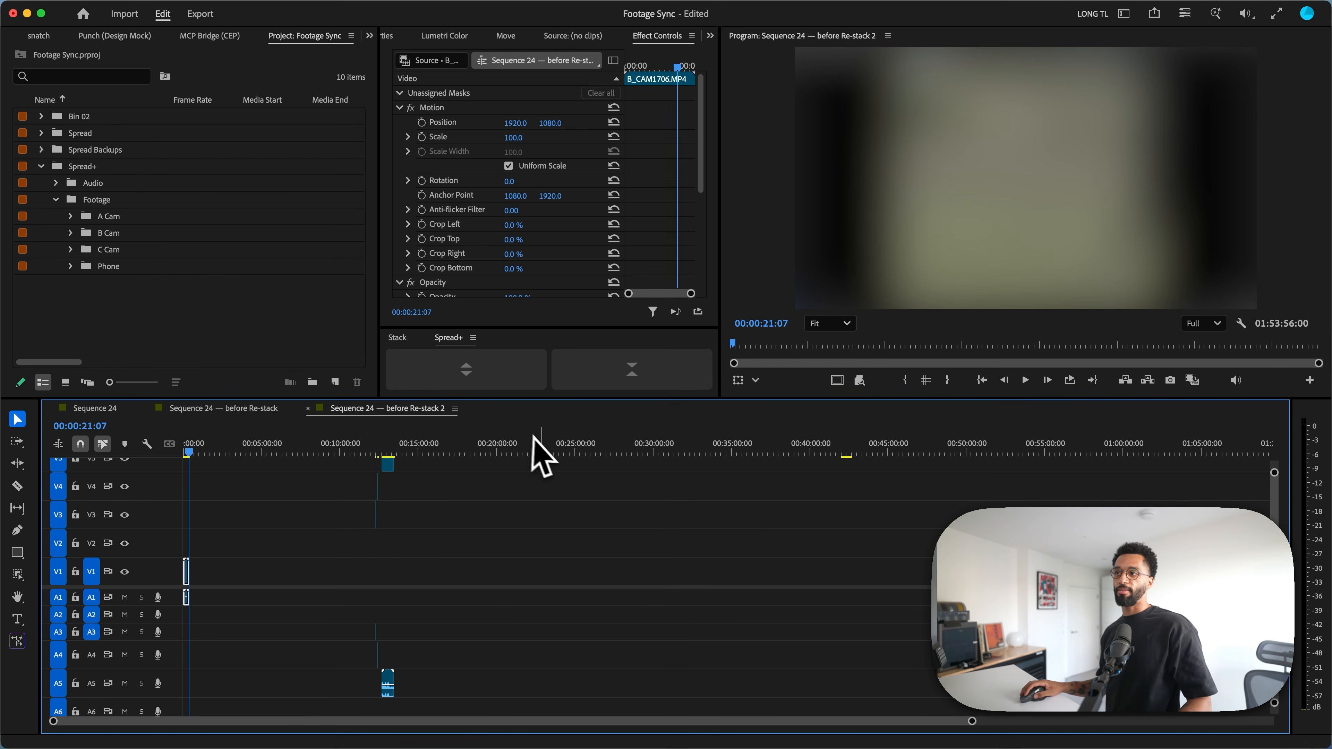
{"action": "left_click", "coordinate": [610, 370]}
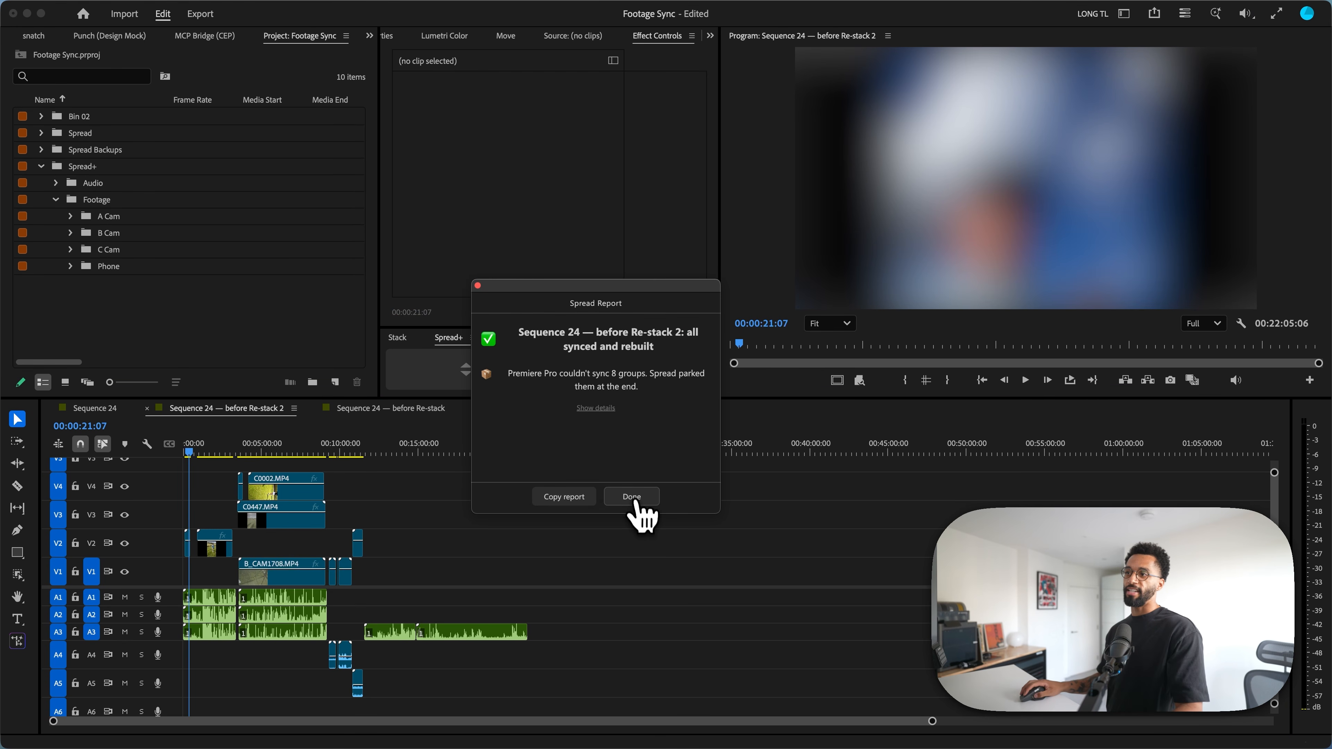
{"action": "left_click", "coordinate": [632, 497]}
Step: Examine the parked leftover audio at the end of the sequence and the multi-camera section around B_CAM1708.MP4
{"action": "left_click", "coordinate": [409, 449]}
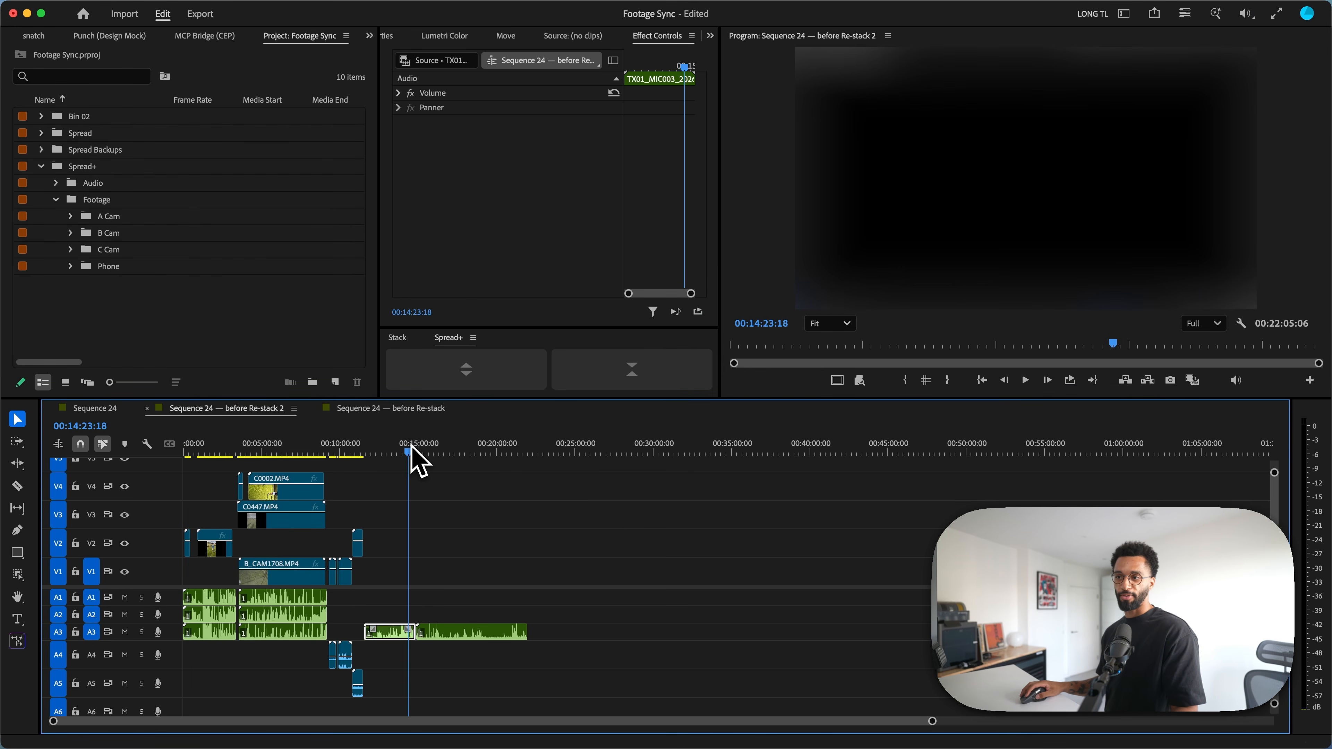
{"action": "left_click_drag", "start_coordinate": [411, 446], "coordinate": [376, 464]}
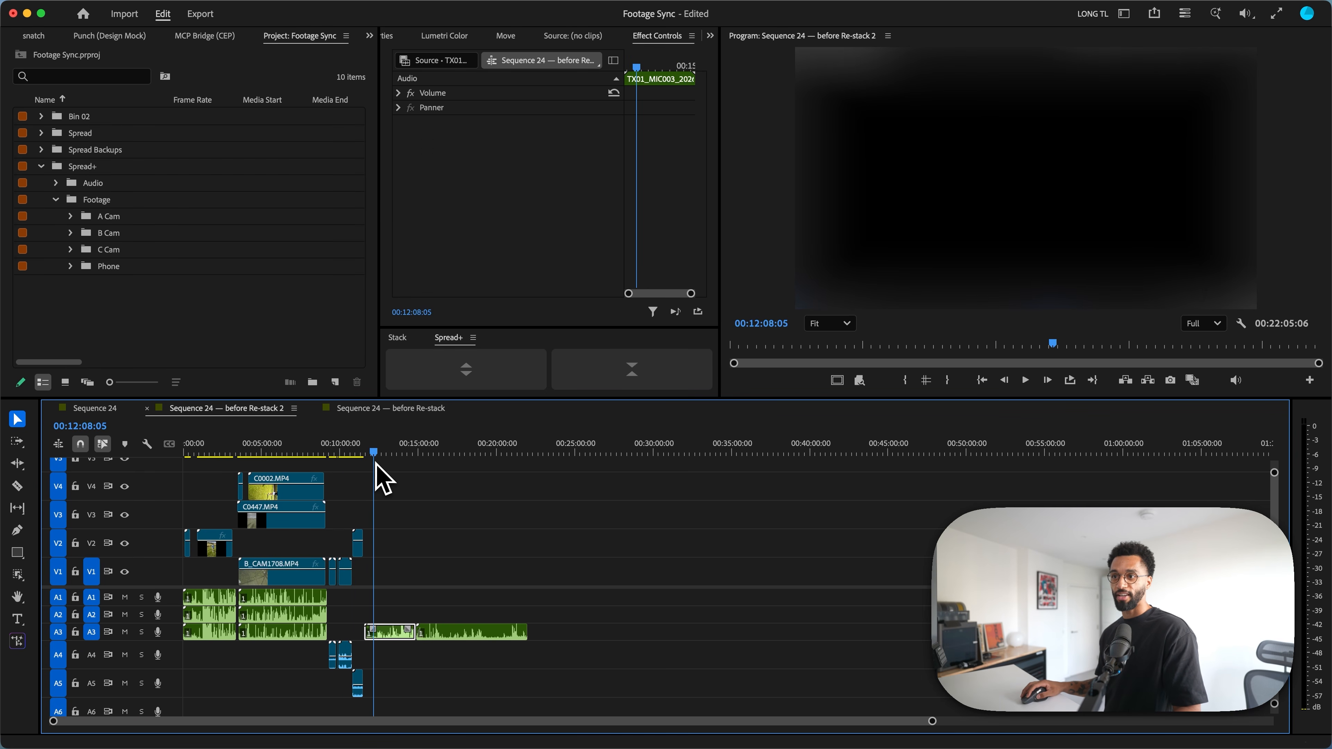
{"action": "left_click", "coordinate": [272, 451]}
{"action": "key", "text": "="}
{"action": "key", "text": "="}
{"action": "key", "text": "="}
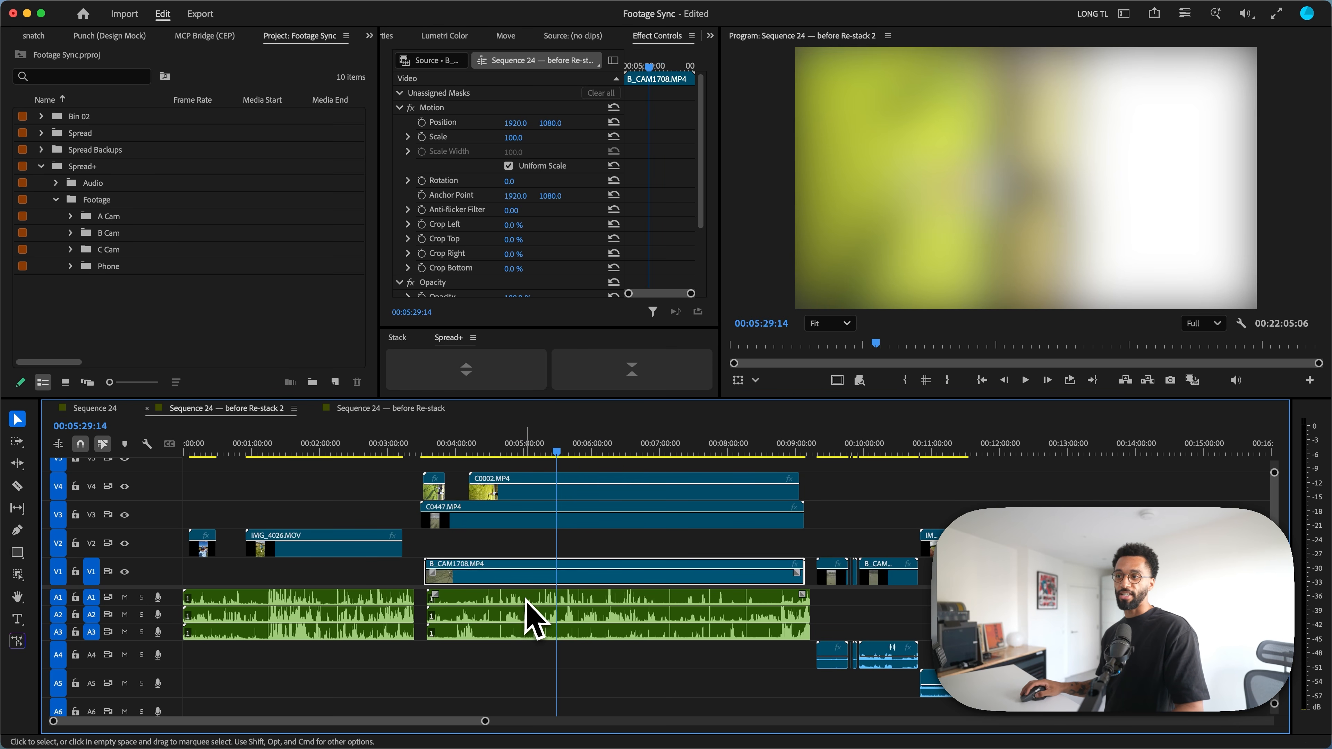
Step: Check how far the full-length audio on A1 to A3 runs past the end of IMG_4026.MOV
{"action": "left_click_drag", "start_coordinate": [541, 457], "coordinate": [407, 436]}
{"action": "key", "text": "="}
{"action": "key", "text": "="}
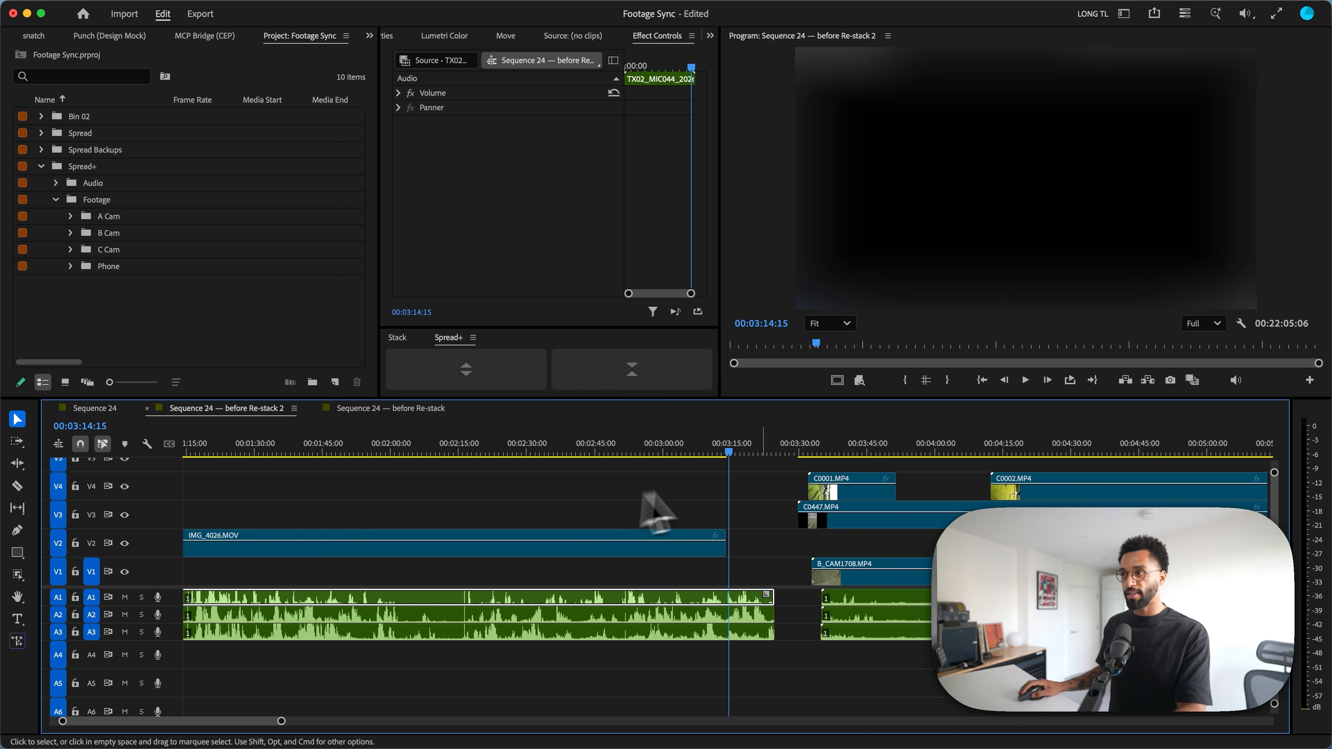
{"action": "mouse_move", "coordinate": [732, 455]}
{"action": "left_mouse_down"}
{"action": "mouse_move", "coordinate": [705, 457]}
{"action": "mouse_move", "coordinate": [741, 457]}
{"action": "left_mouse_up"}
{"action": "left_click", "coordinate": [722, 455]}
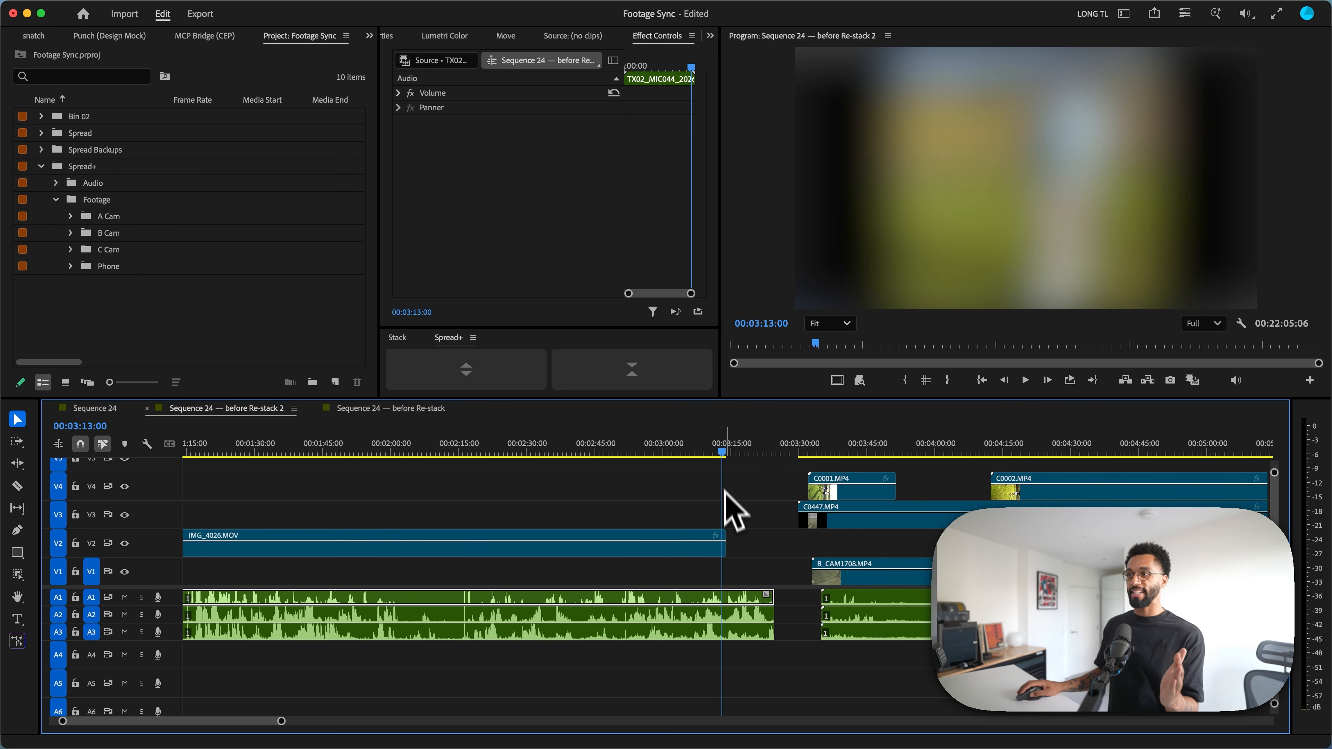
Step: Trim the ends of the three audio clips beneath IMG_4026.MOV on A1 to A3 slightly shorter
{"action": "left_click", "coordinate": [745, 455]}
{"action": "left_click_drag", "start_coordinate": [748, 458], "coordinate": [749, 458]}
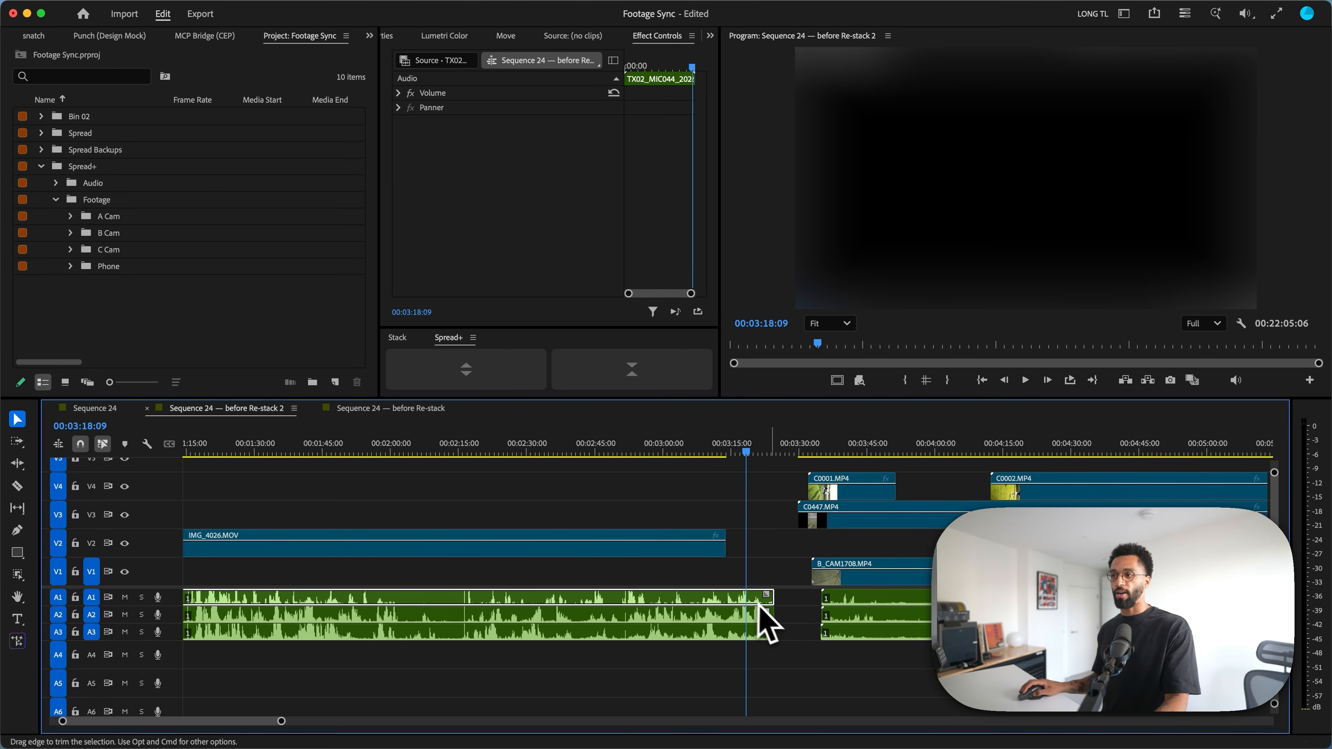
{"action": "mouse_move", "coordinate": [768, 610]}
{"action": "left_mouse_down"}
{"action": "mouse_move", "coordinate": [734, 599]}
{"action": "mouse_move", "coordinate": [766, 606]}
{"action": "left_mouse_up"}
Step: Set the Spread+ Trim to video option to Trim, keep camera audio on Delete, and close the settings
{"action": "right_click", "coordinate": [446, 341]}
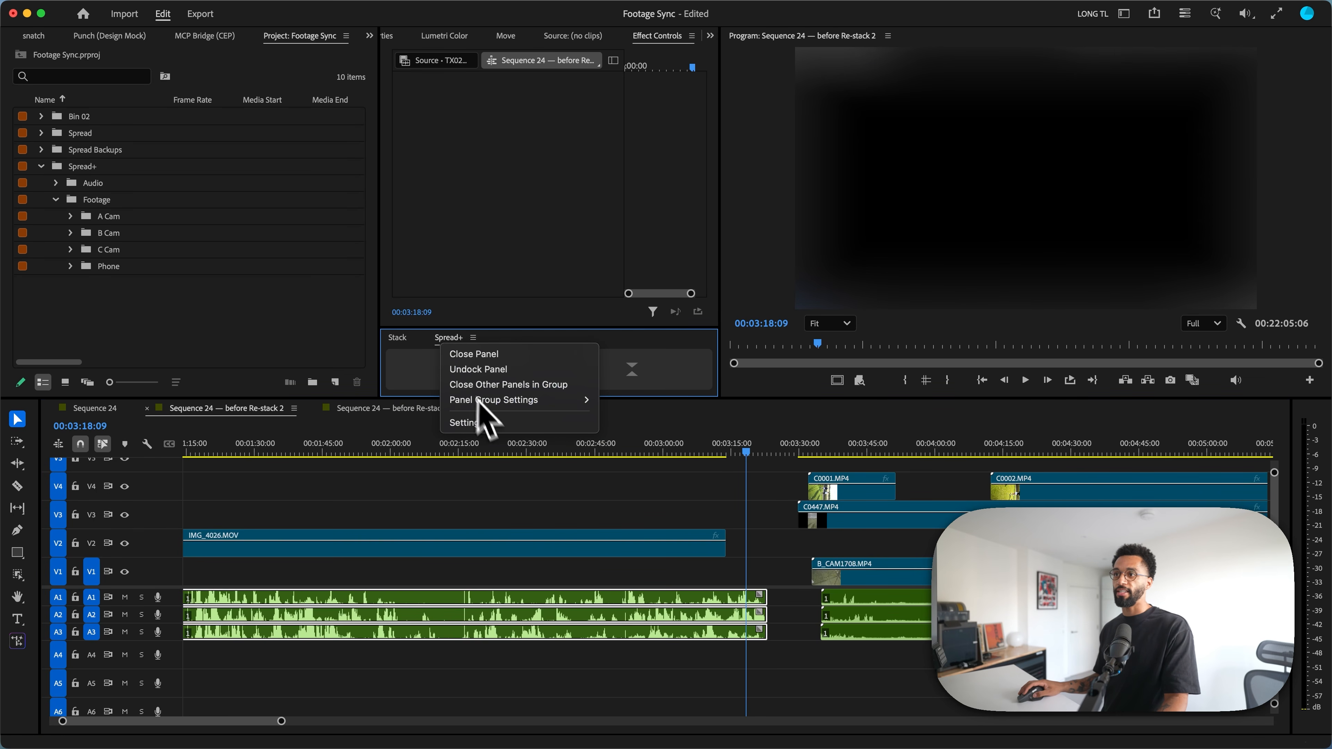
{"action": "left_click", "coordinate": [491, 423]}
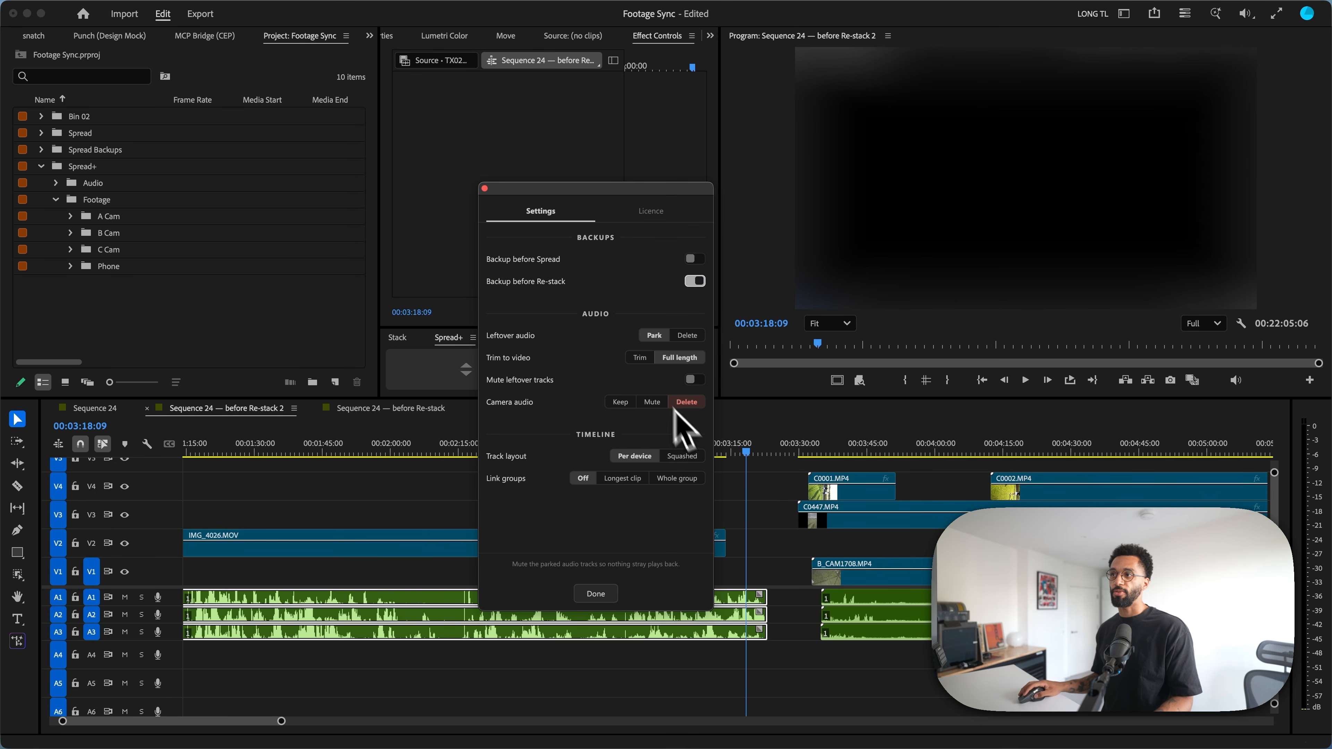
{"action": "left_click", "coordinate": [643, 360]}
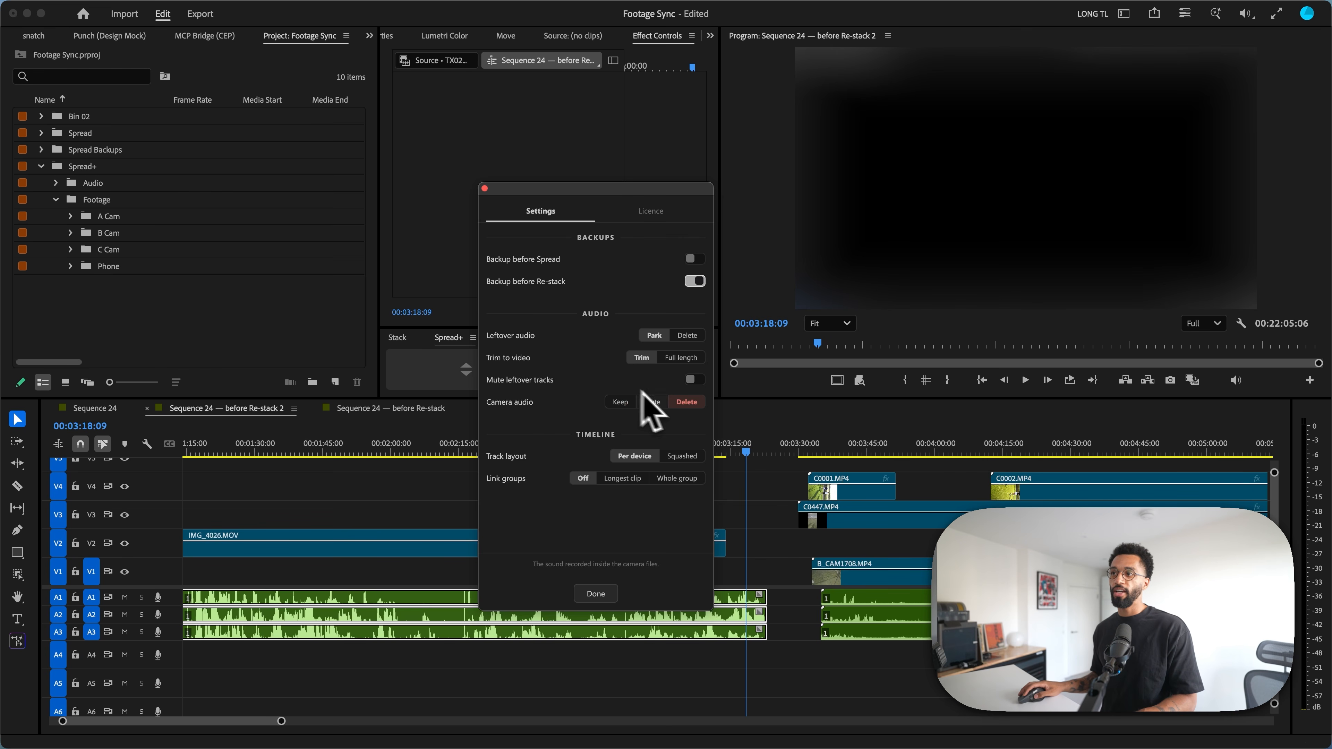
{"action": "left_click", "coordinate": [685, 402]}
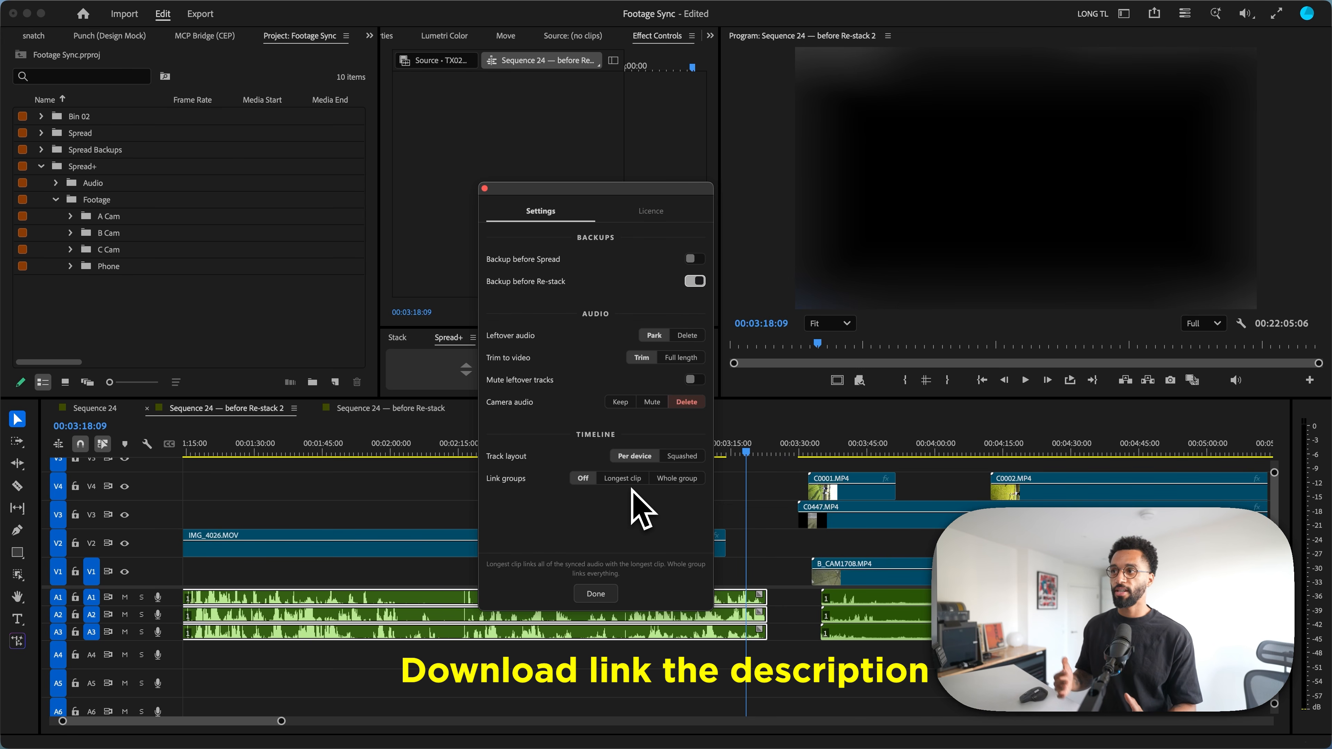
{"action": "left_click", "coordinate": [596, 593]}
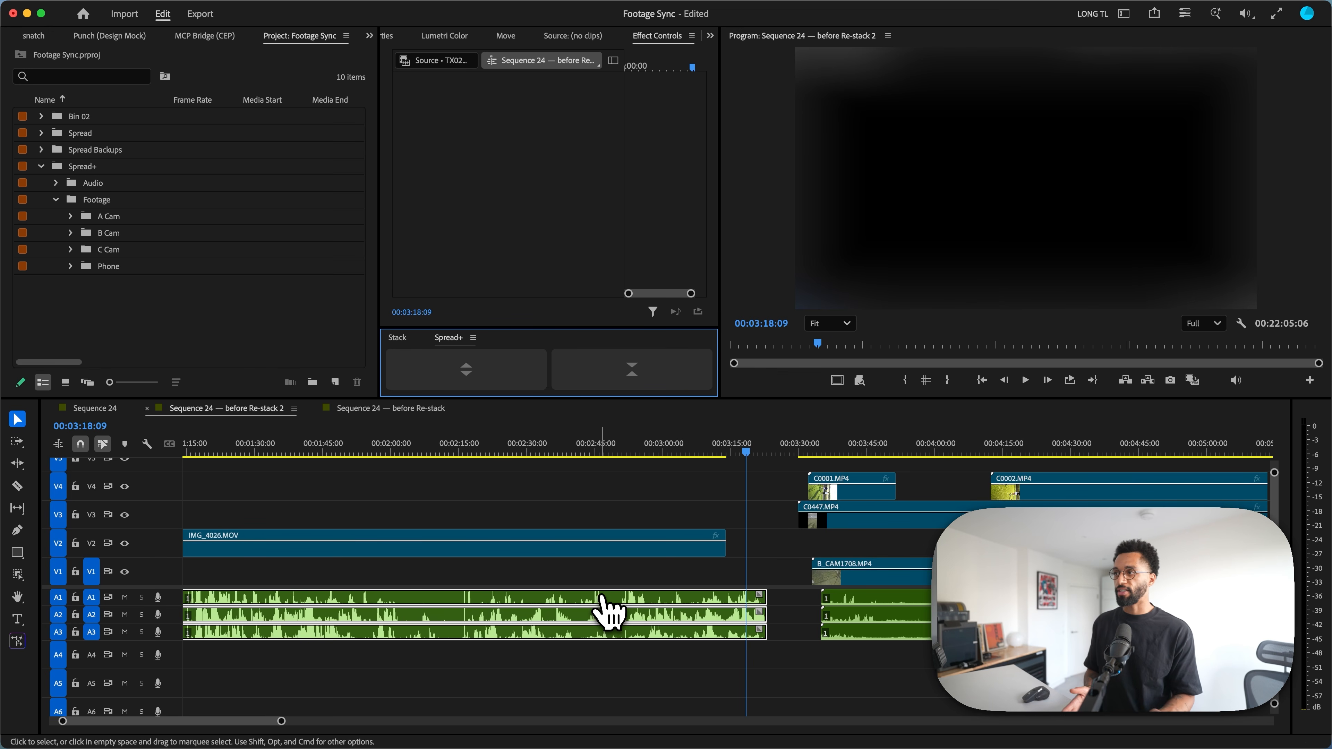
Step: Deselect the audio clips by selecting the gap after IMG_4026.MOV on V2 and look over the whole rebuilt sequence
{"action": "scroll", "coordinate": [603, 608], "scroll_direction": "down", "scroll_amount": 5}
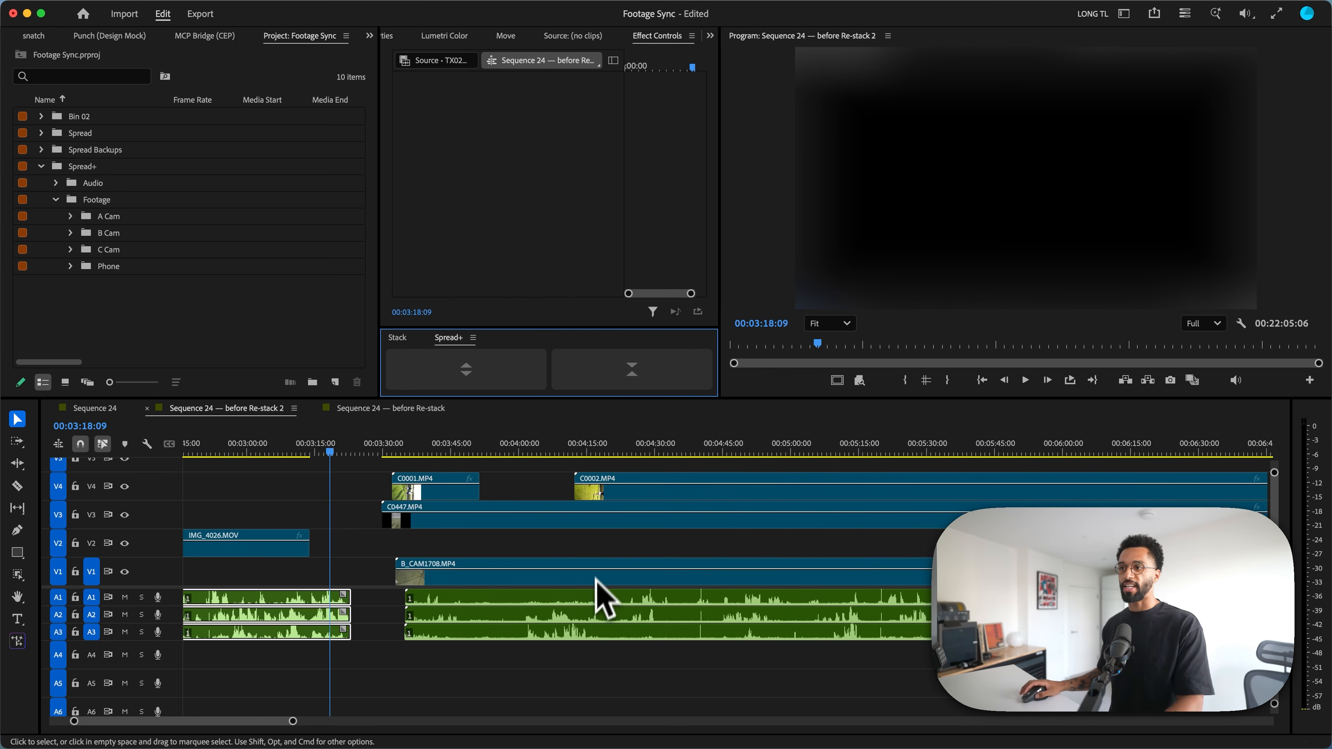
{"action": "left_click", "coordinate": [607, 548]}
{"action": "scroll", "coordinate": [606, 548], "scroll_direction": "down", "scroll_amount": 3}
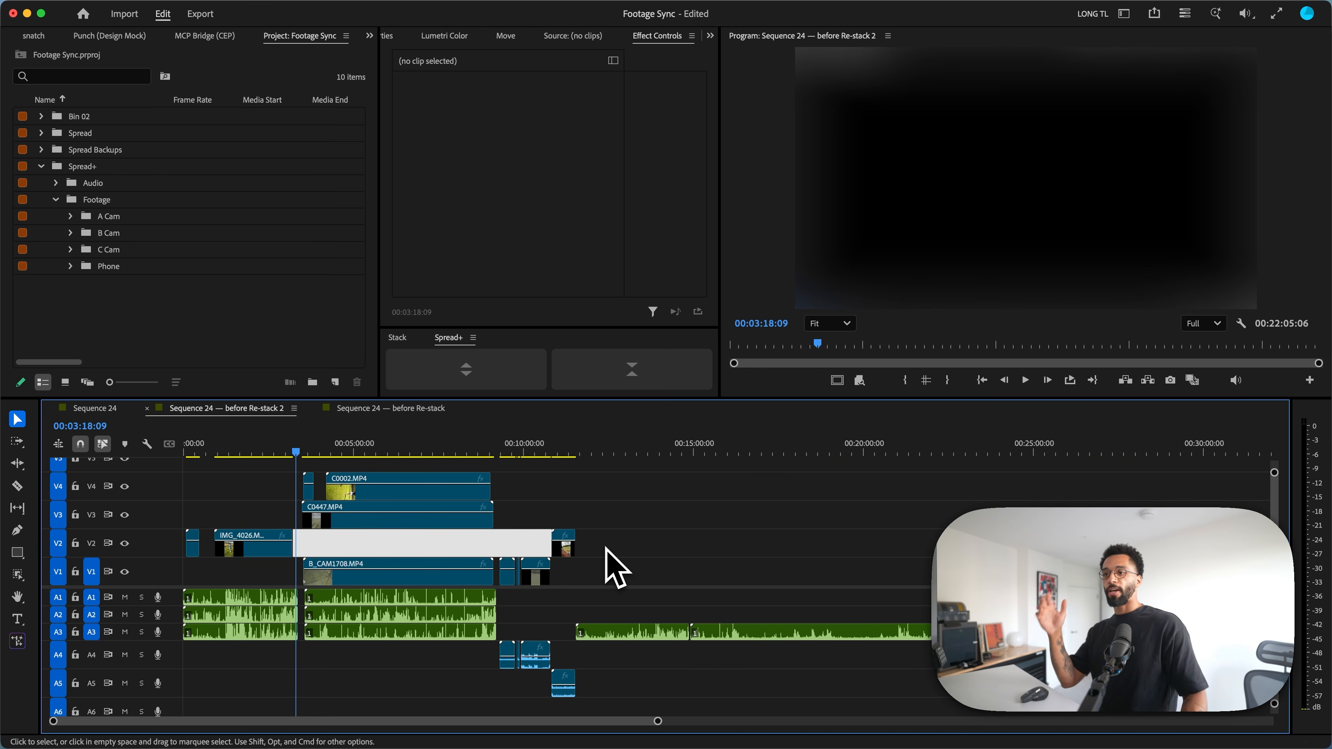